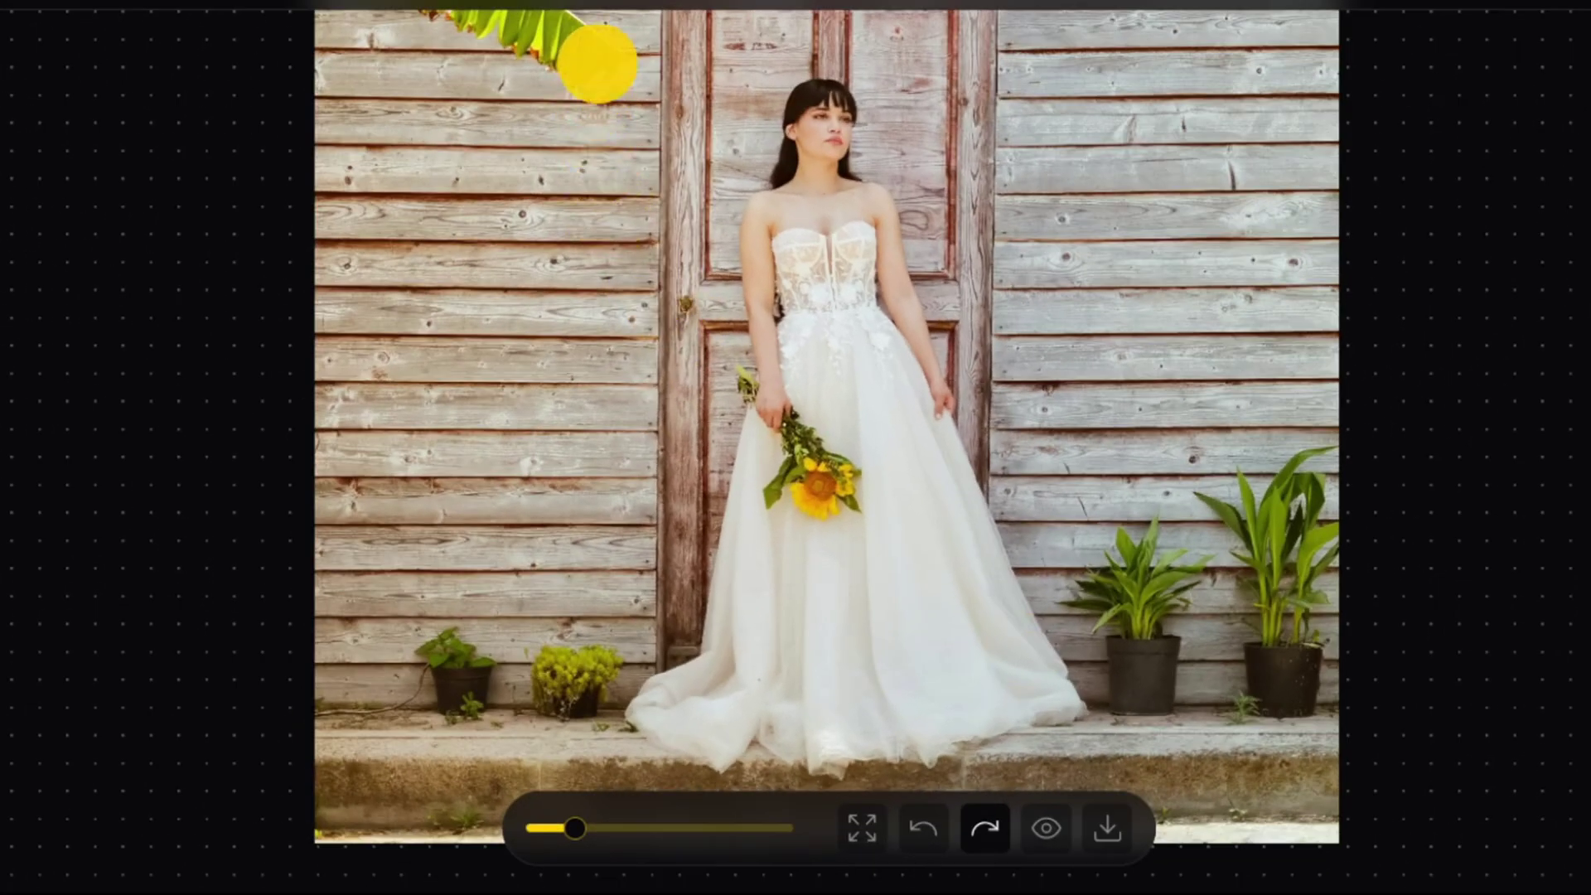
Step: Mask the unwanted object, remove the portrait's grey background with RemoveBG, then mask the dog on the bench
left_click_drag(597, 64, 423, 24)
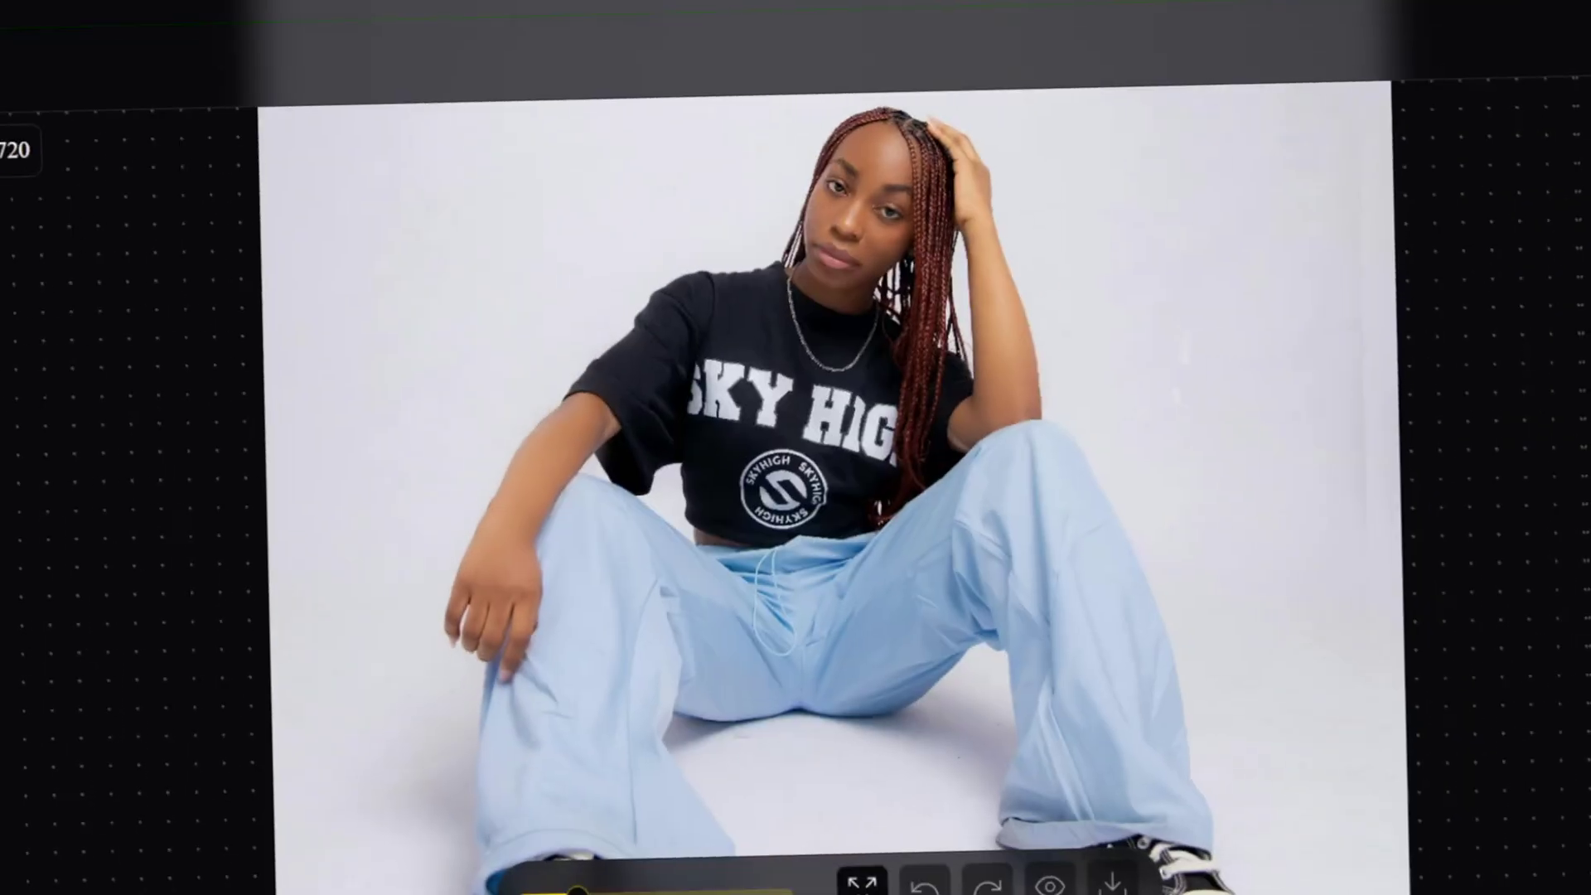
mouse_move(33, 187)
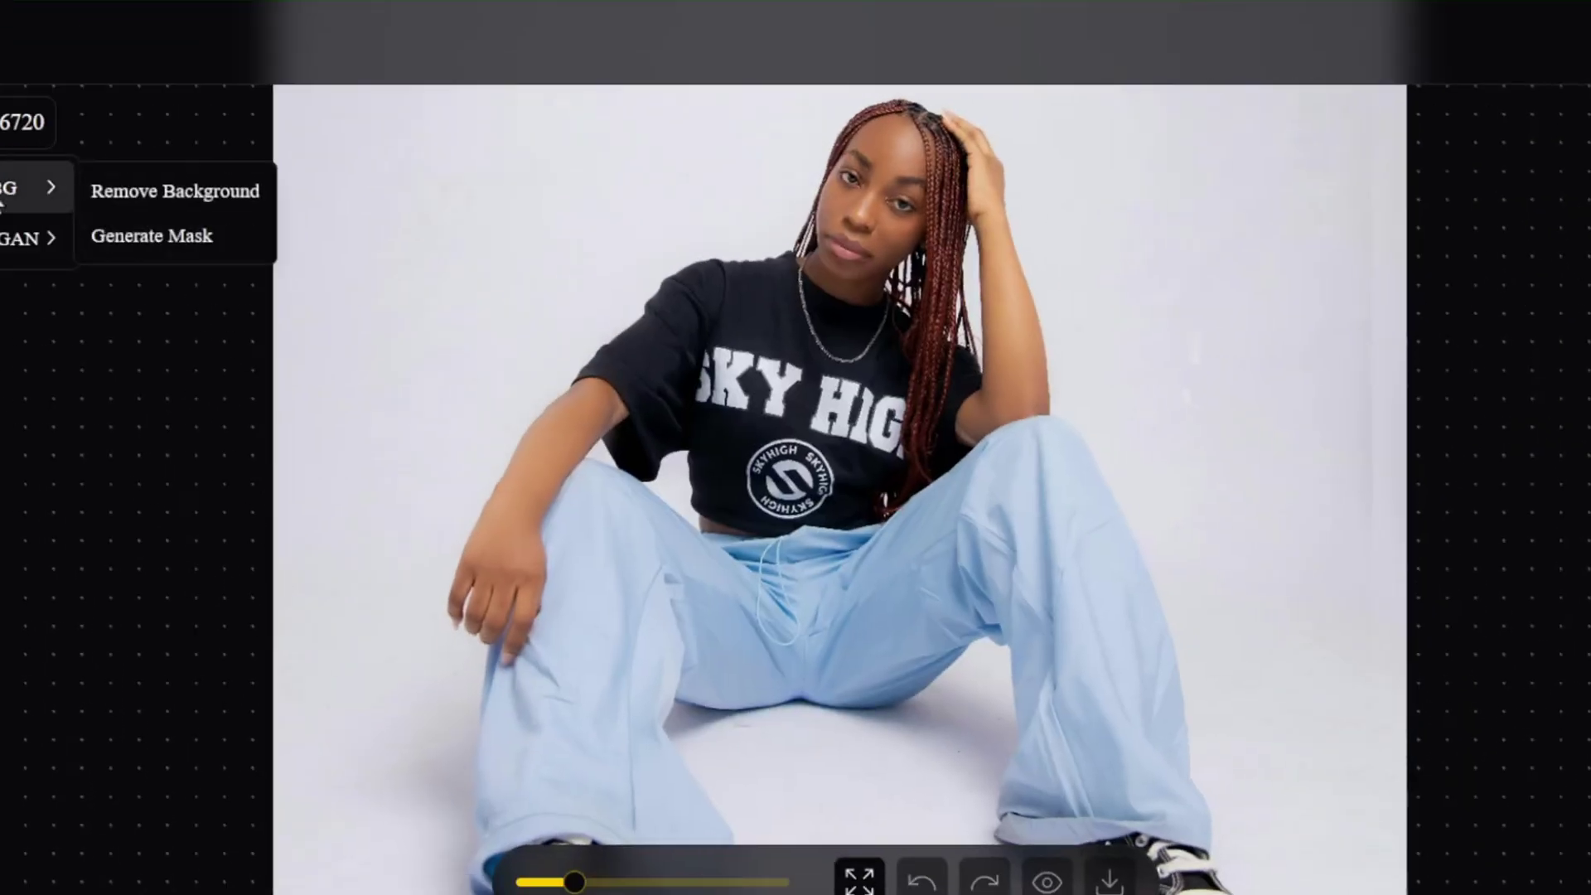
left_click(123, 189)
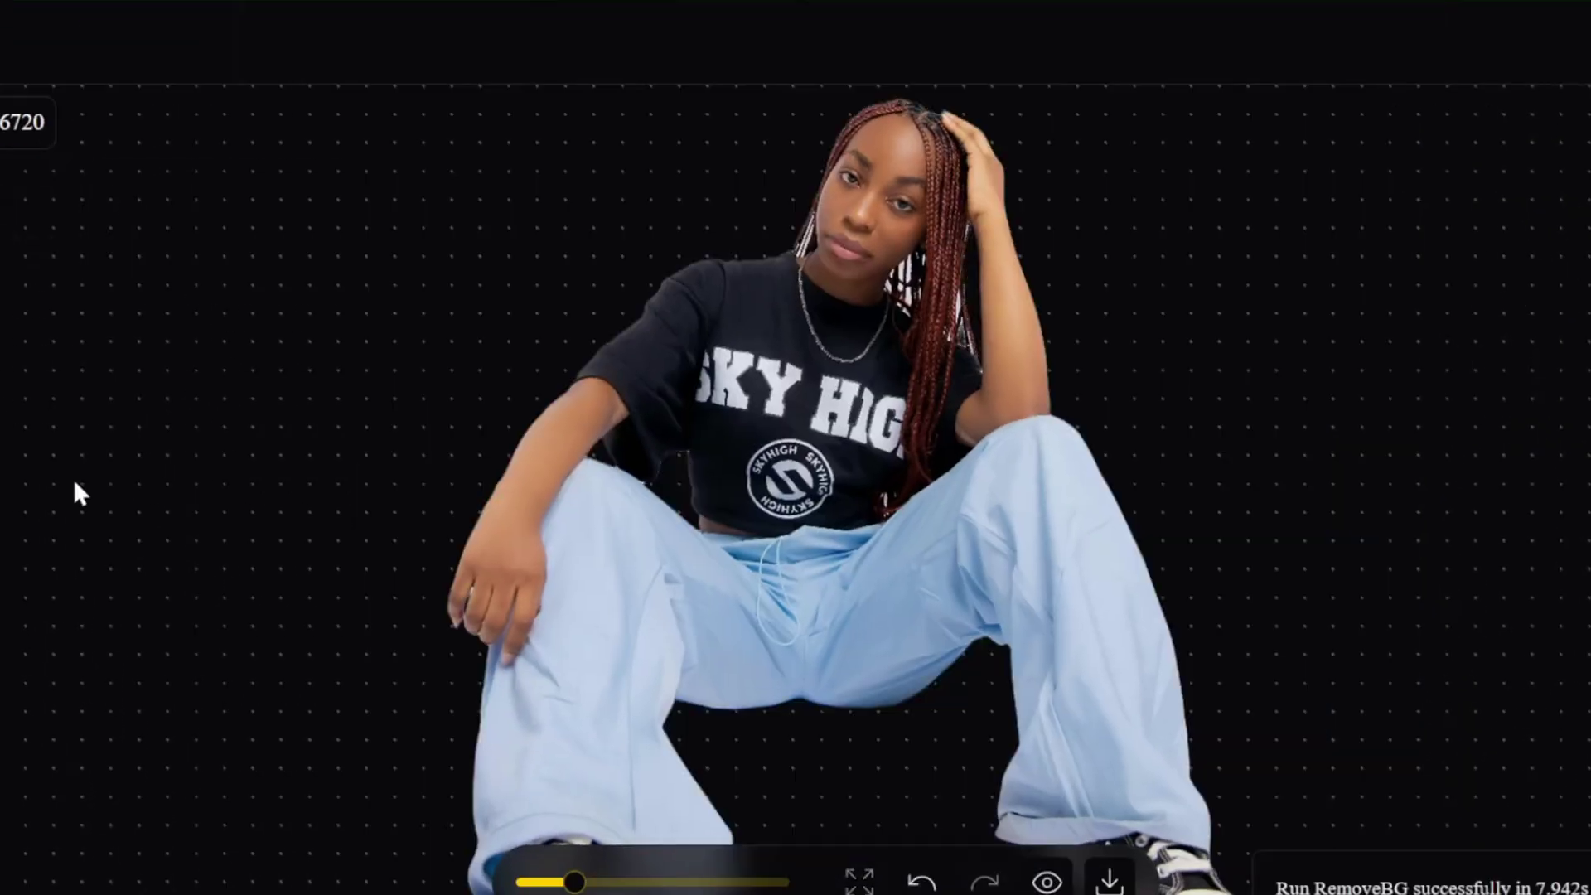
scroll(853, 461, "down", 5)
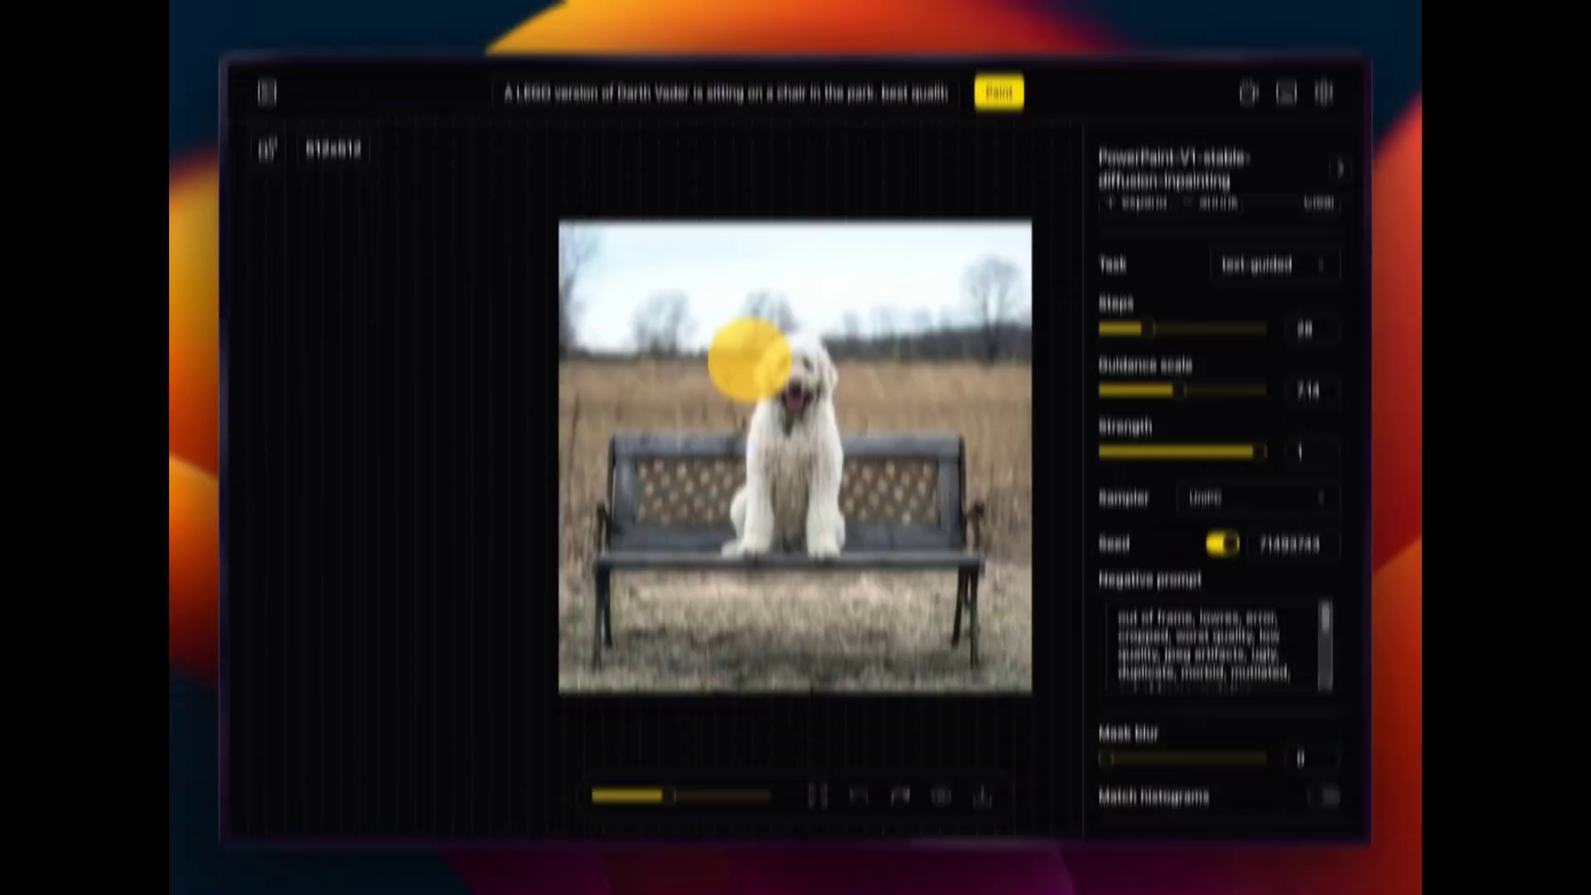
left_click_drag(746, 354, 829, 513)
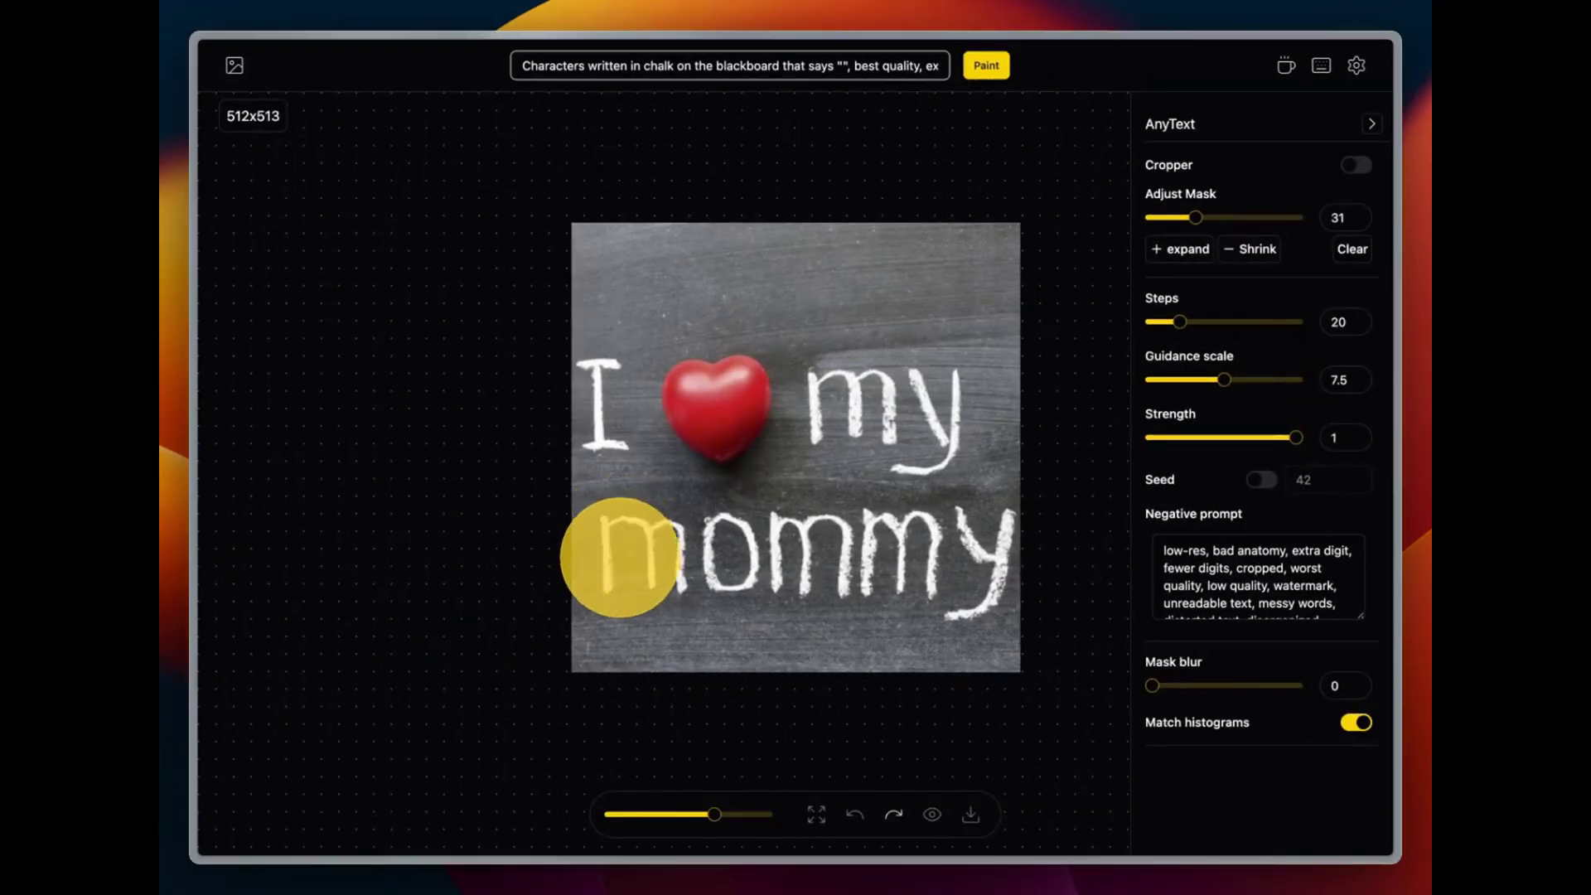
Step: Mask the chalk word 'mommy' and have AnyText repaint it as 'DADDY'
mouse_move(626, 553)
left_mouse_down()
mouse_move(966, 547)
mouse_move(986, 580)
left_mouse_up()
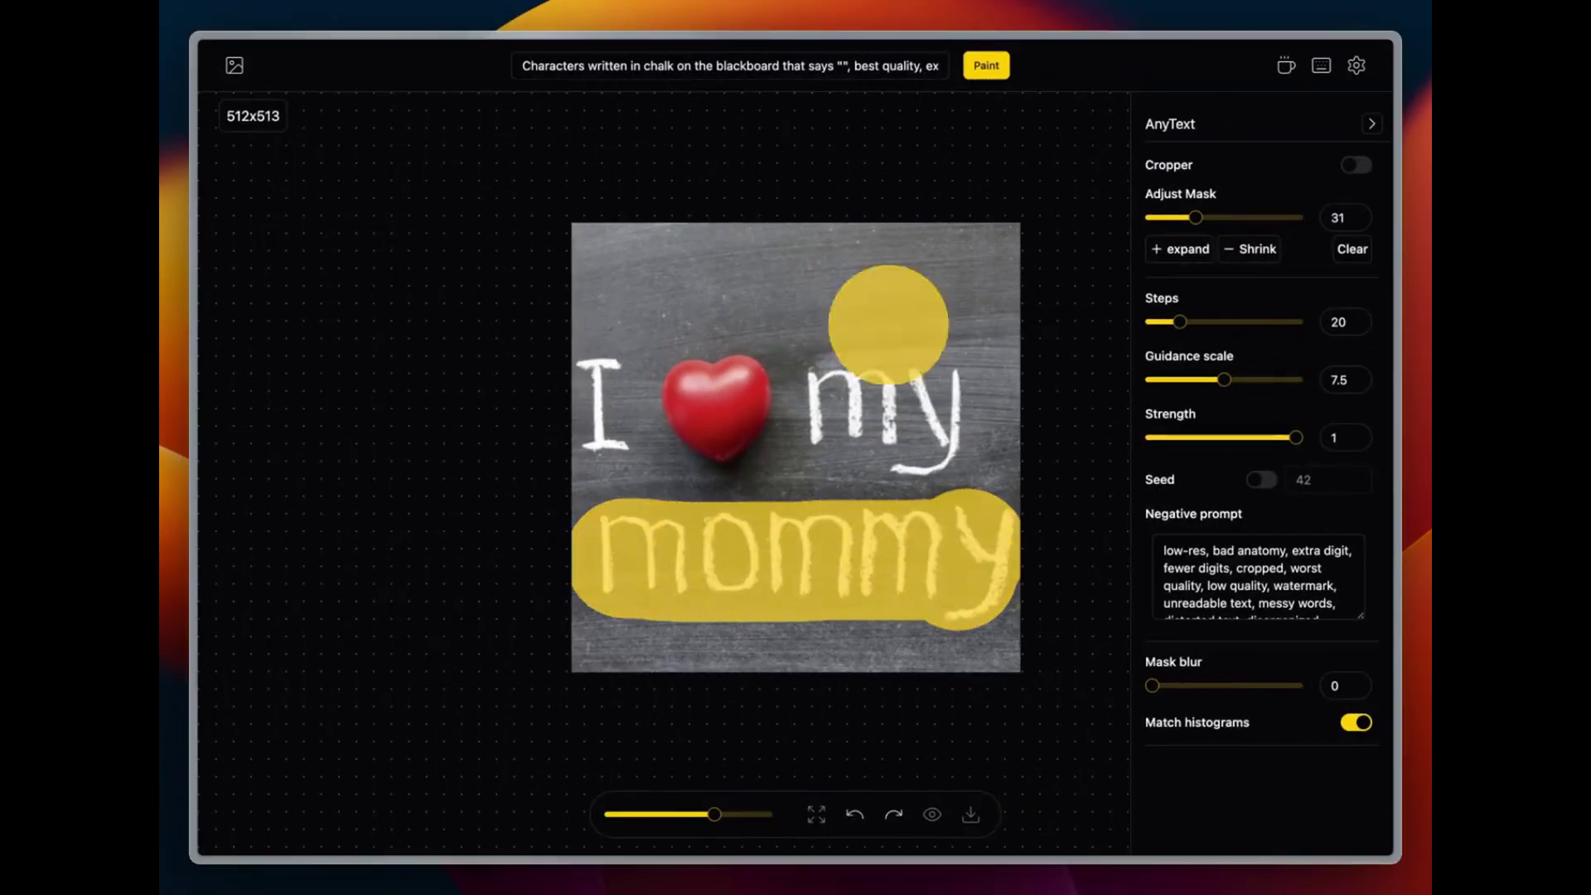
left_click(843, 67)
type("DAD")
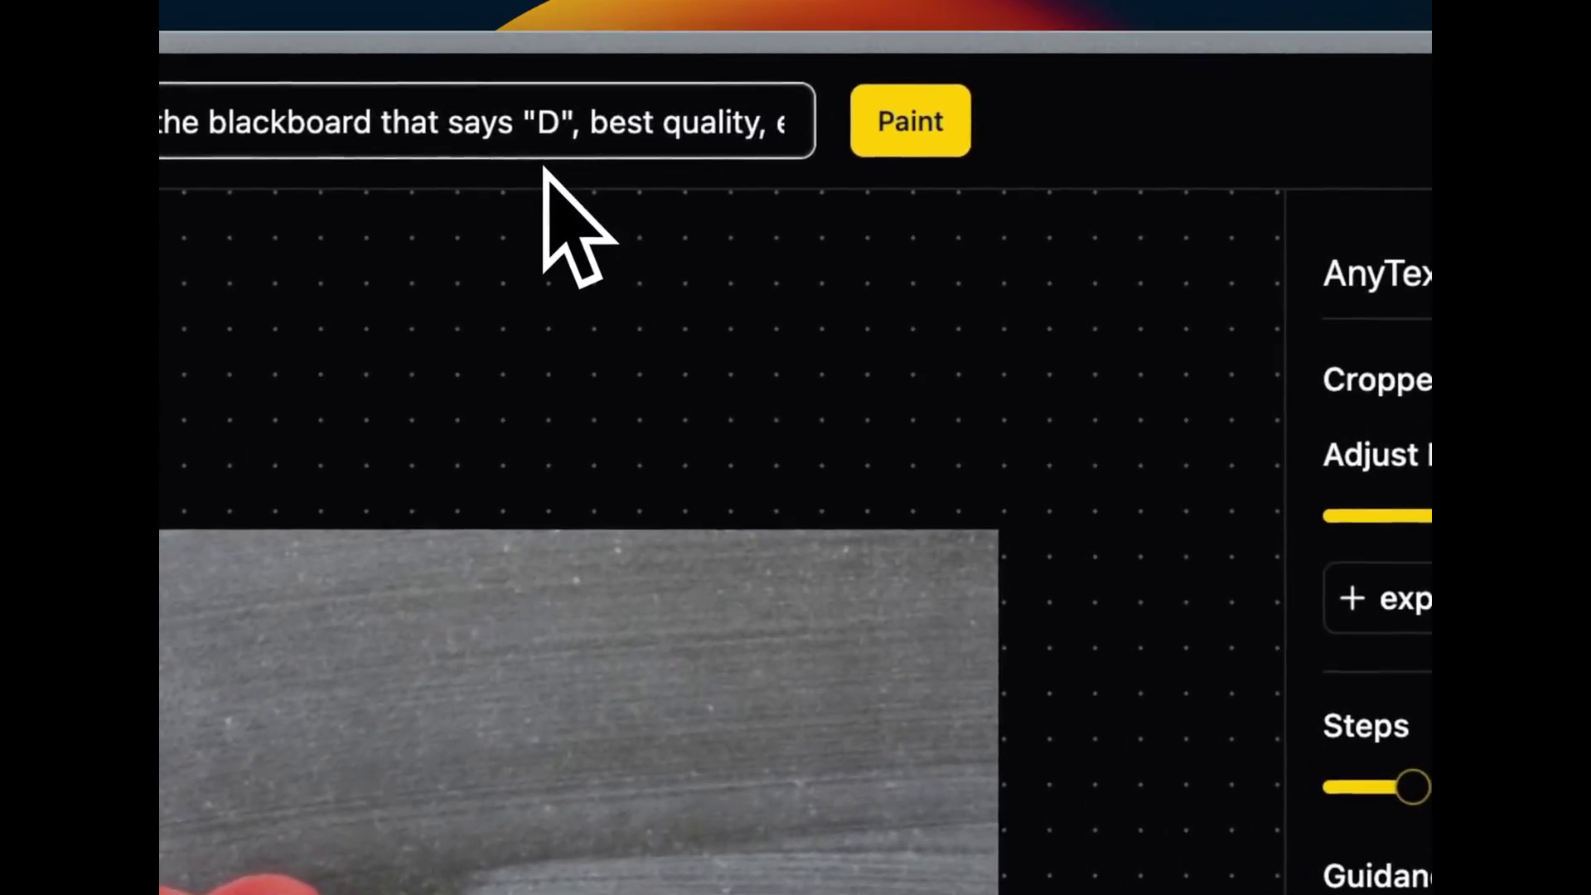
type("DY")
left_click(903, 150)
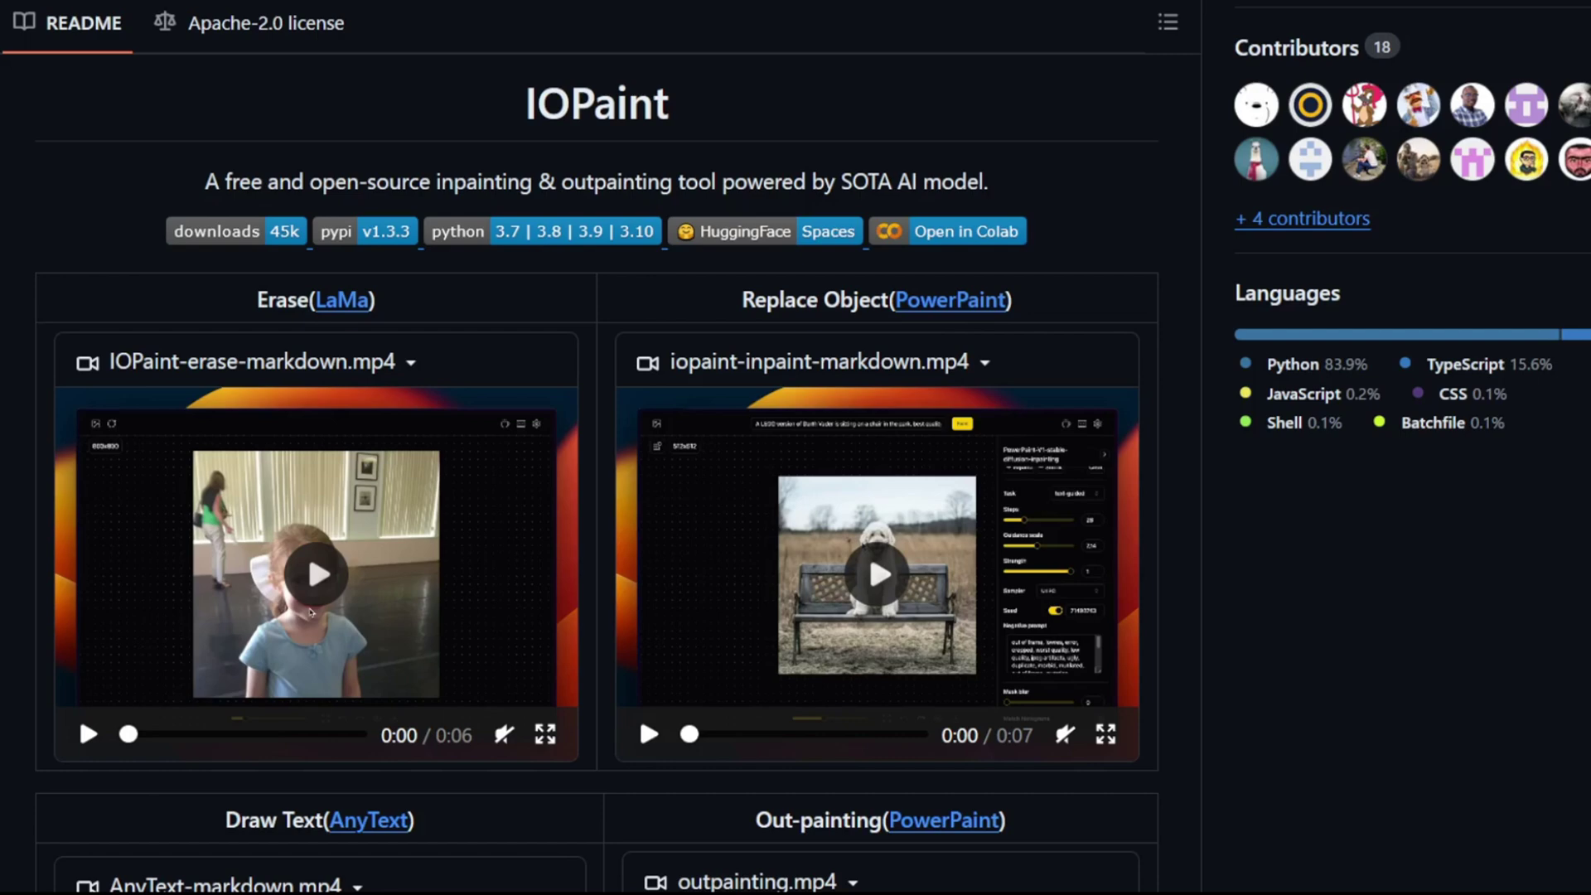
Step: Scroll the IOPaint README to the Features list of supported models
scroll(596, 447, "up", 1)
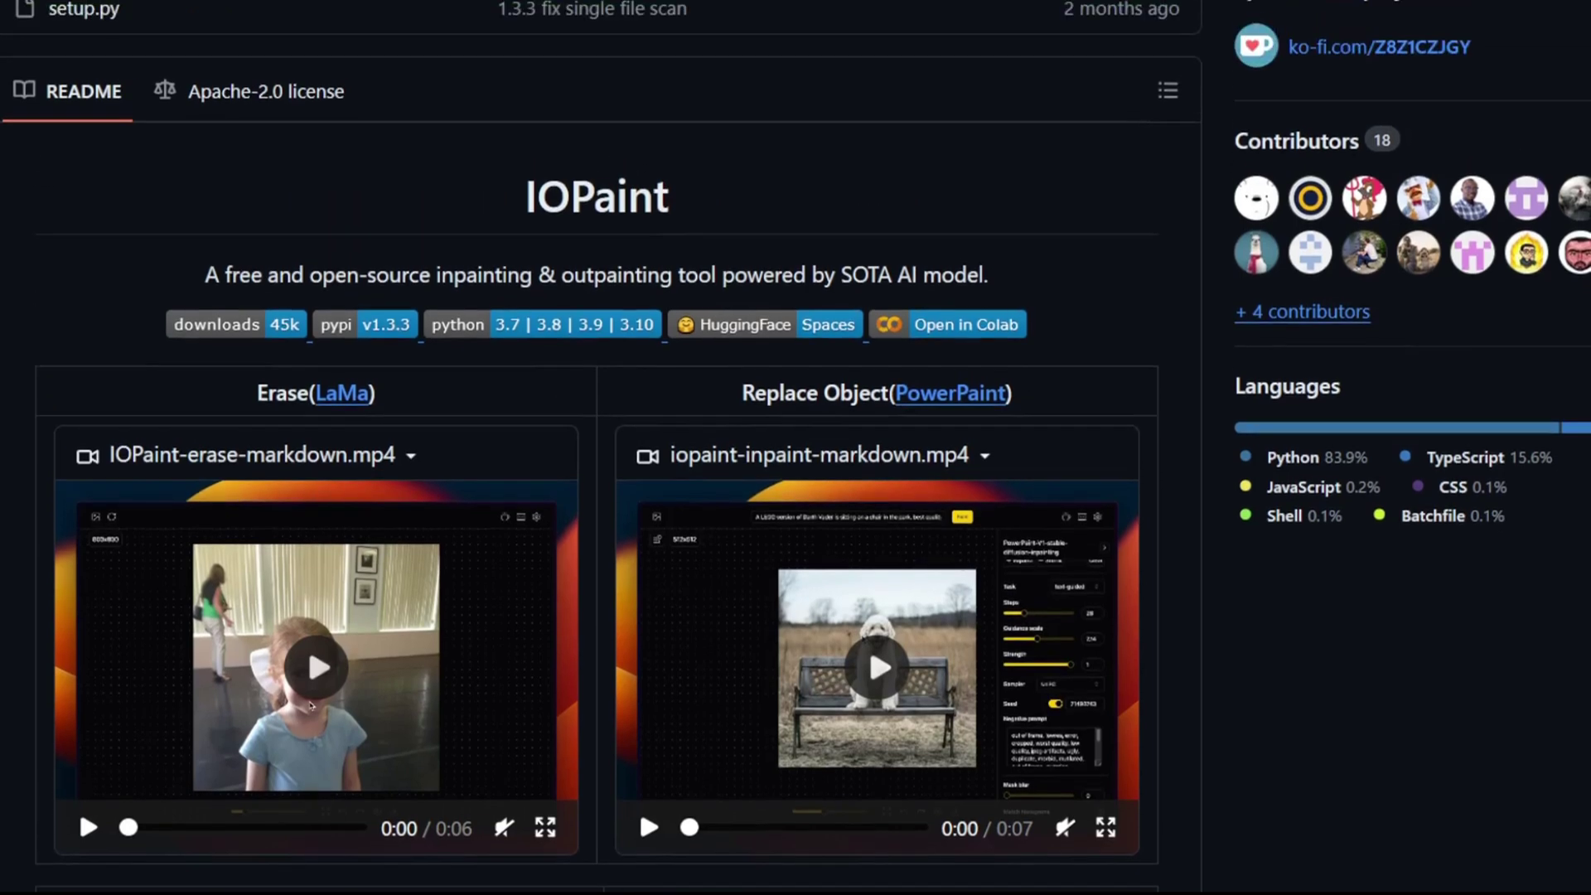
scroll(597, 448, "down", 1)
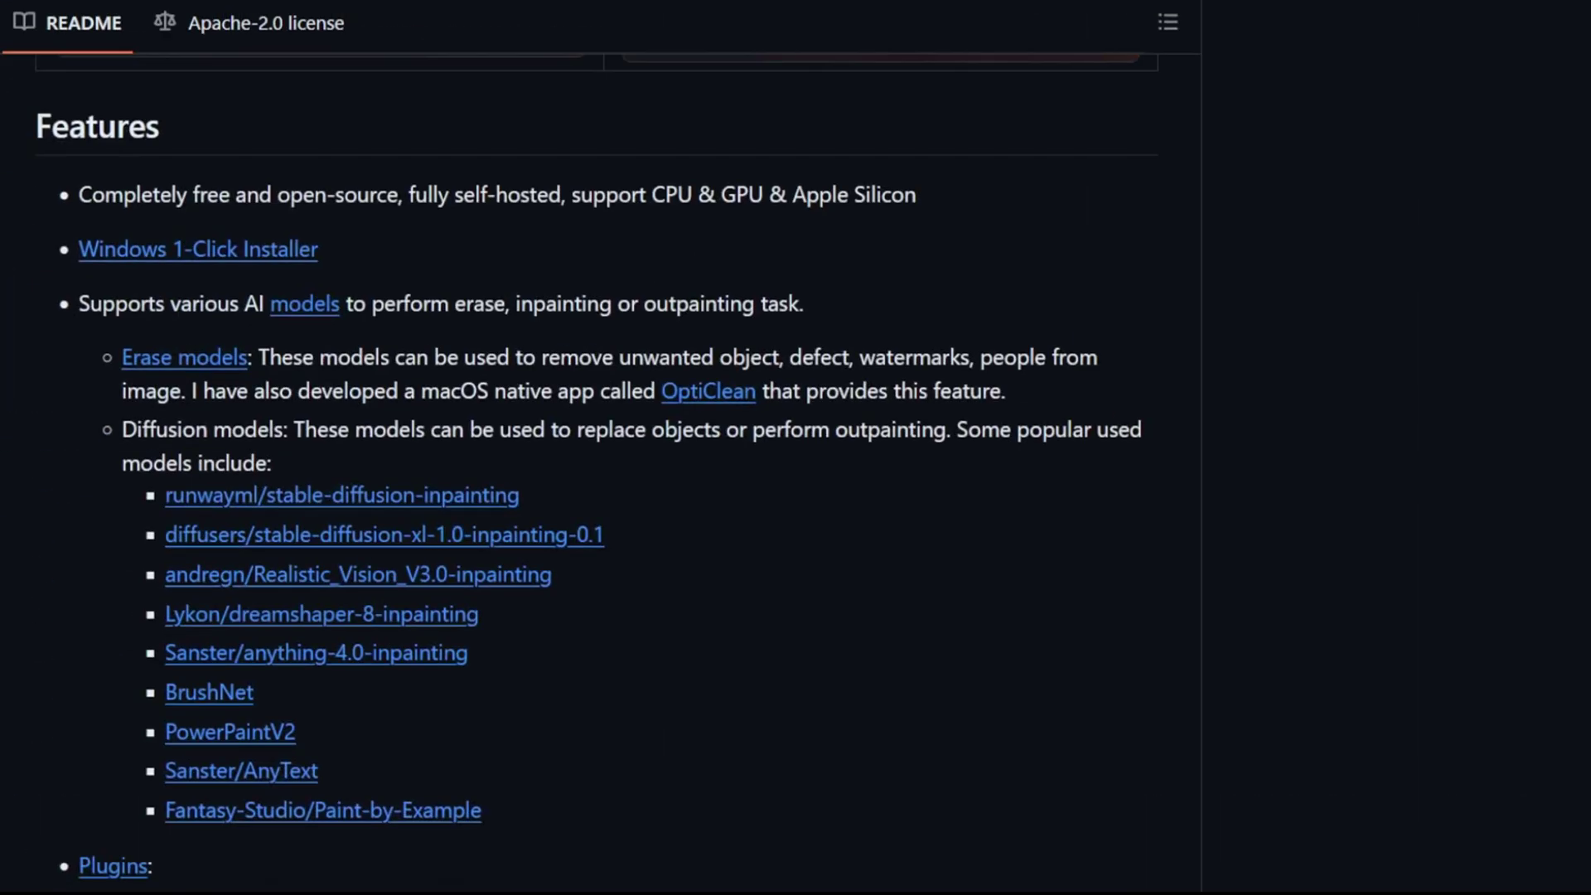
Step: Open the Windows 1-Click Installer docs page and follow its 'here' link for the paid installer
left_click(259, 255)
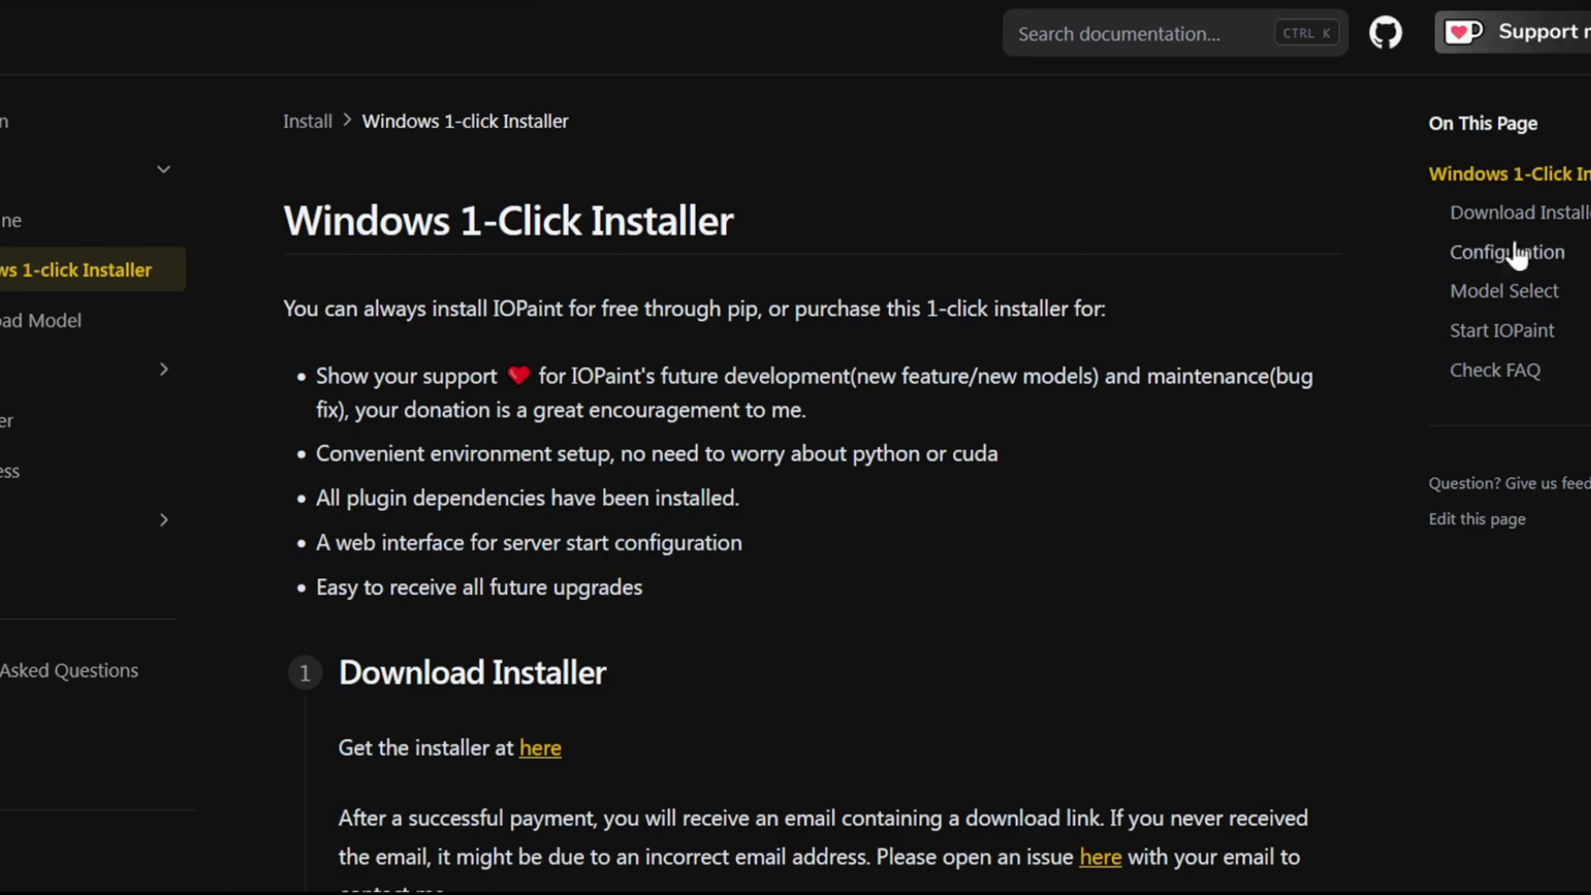
scroll(812, 497, "down", 2)
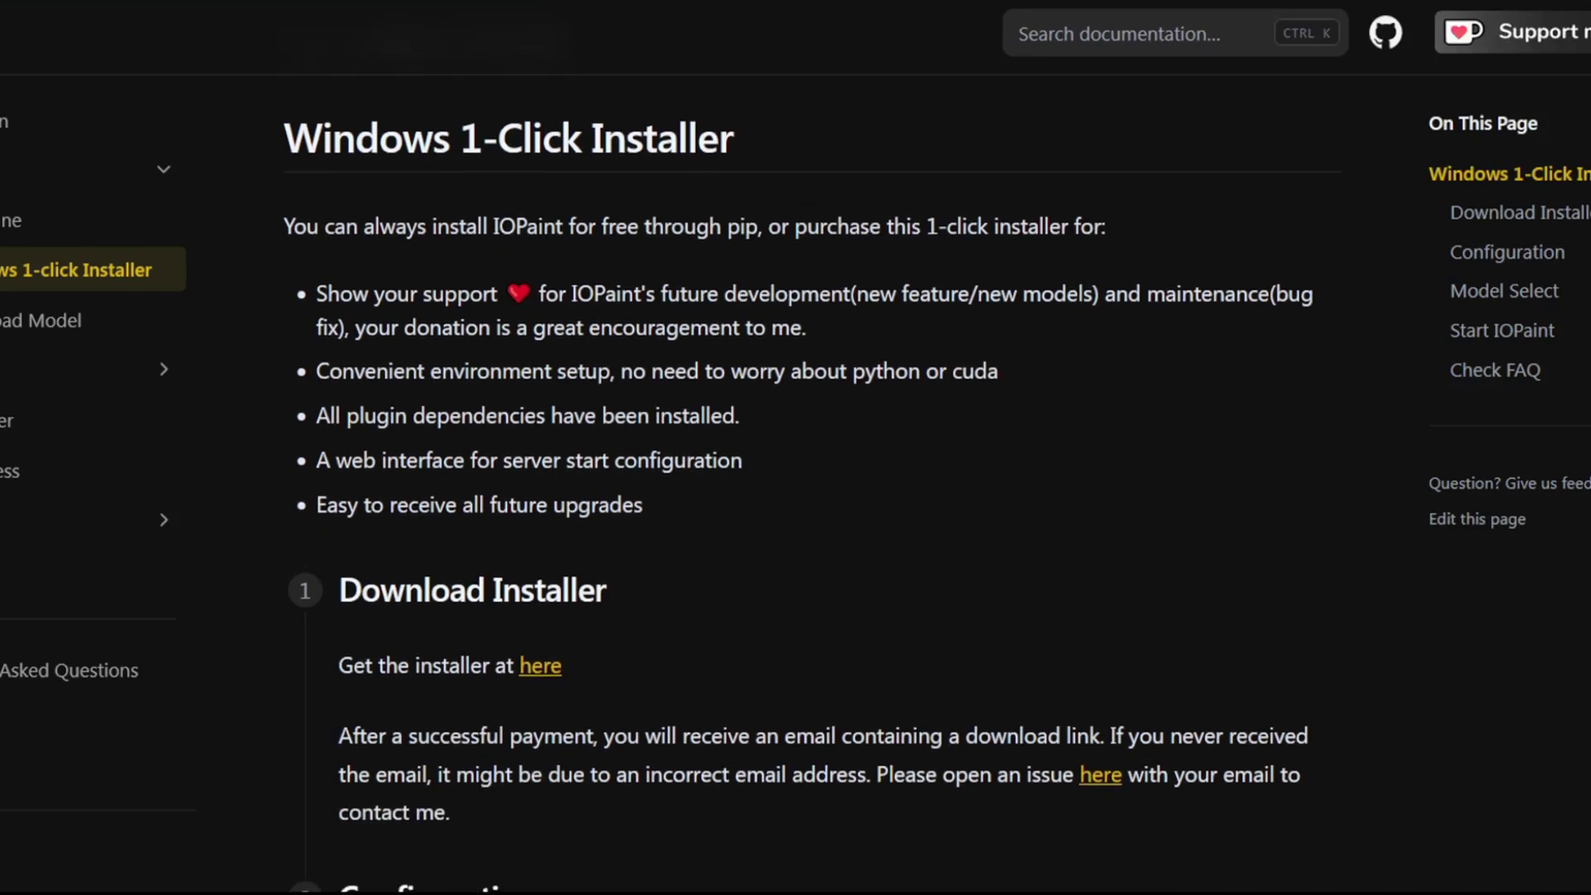
scroll(1034, 514, "down", 1)
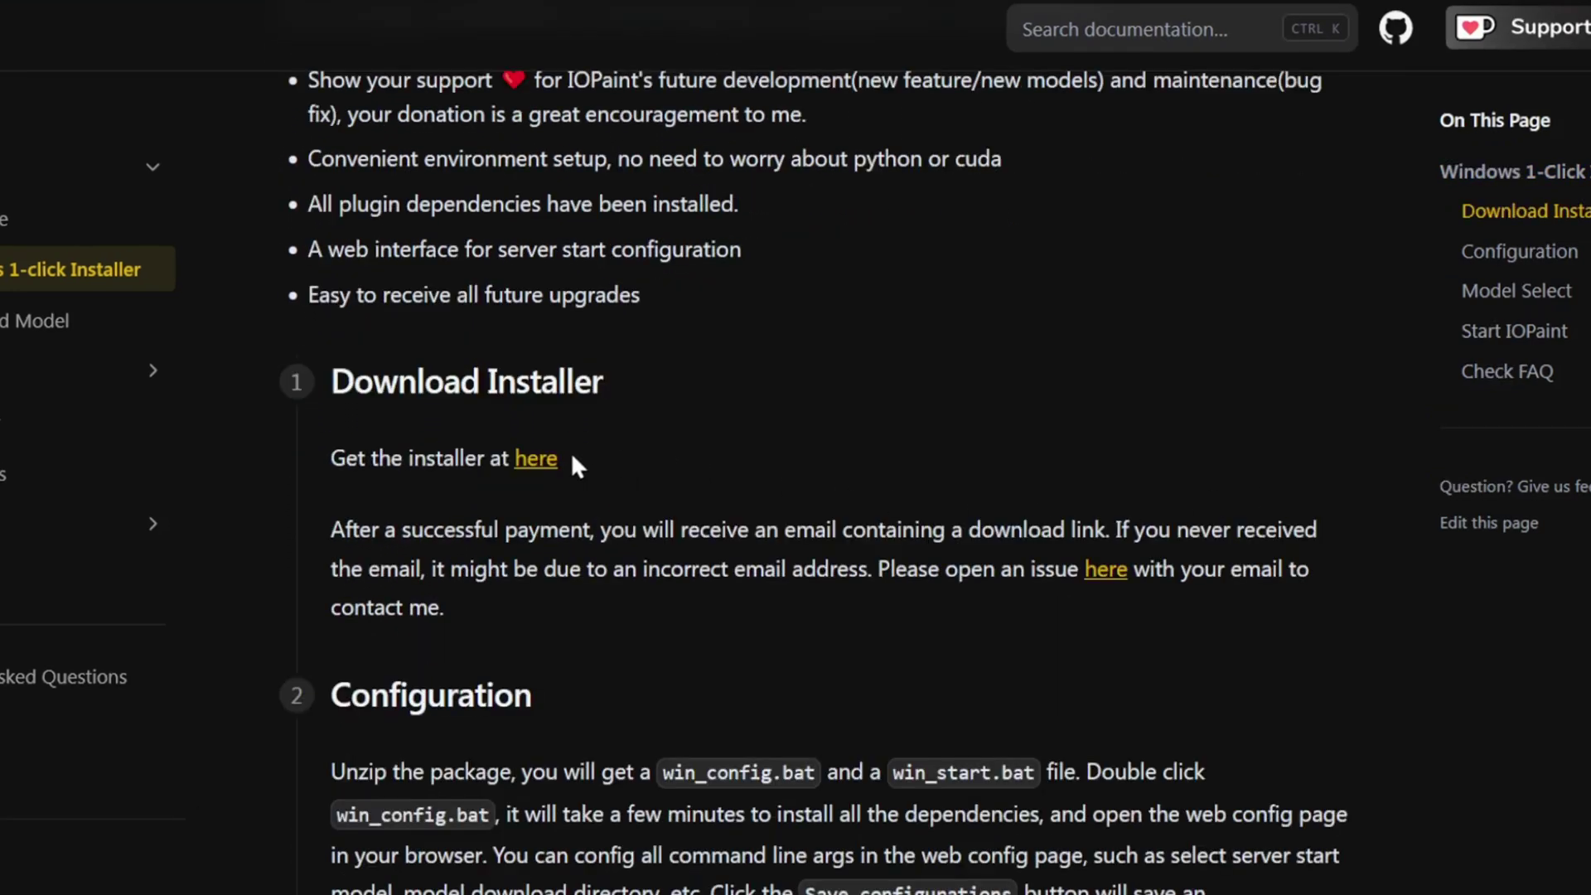
left_click(535, 458)
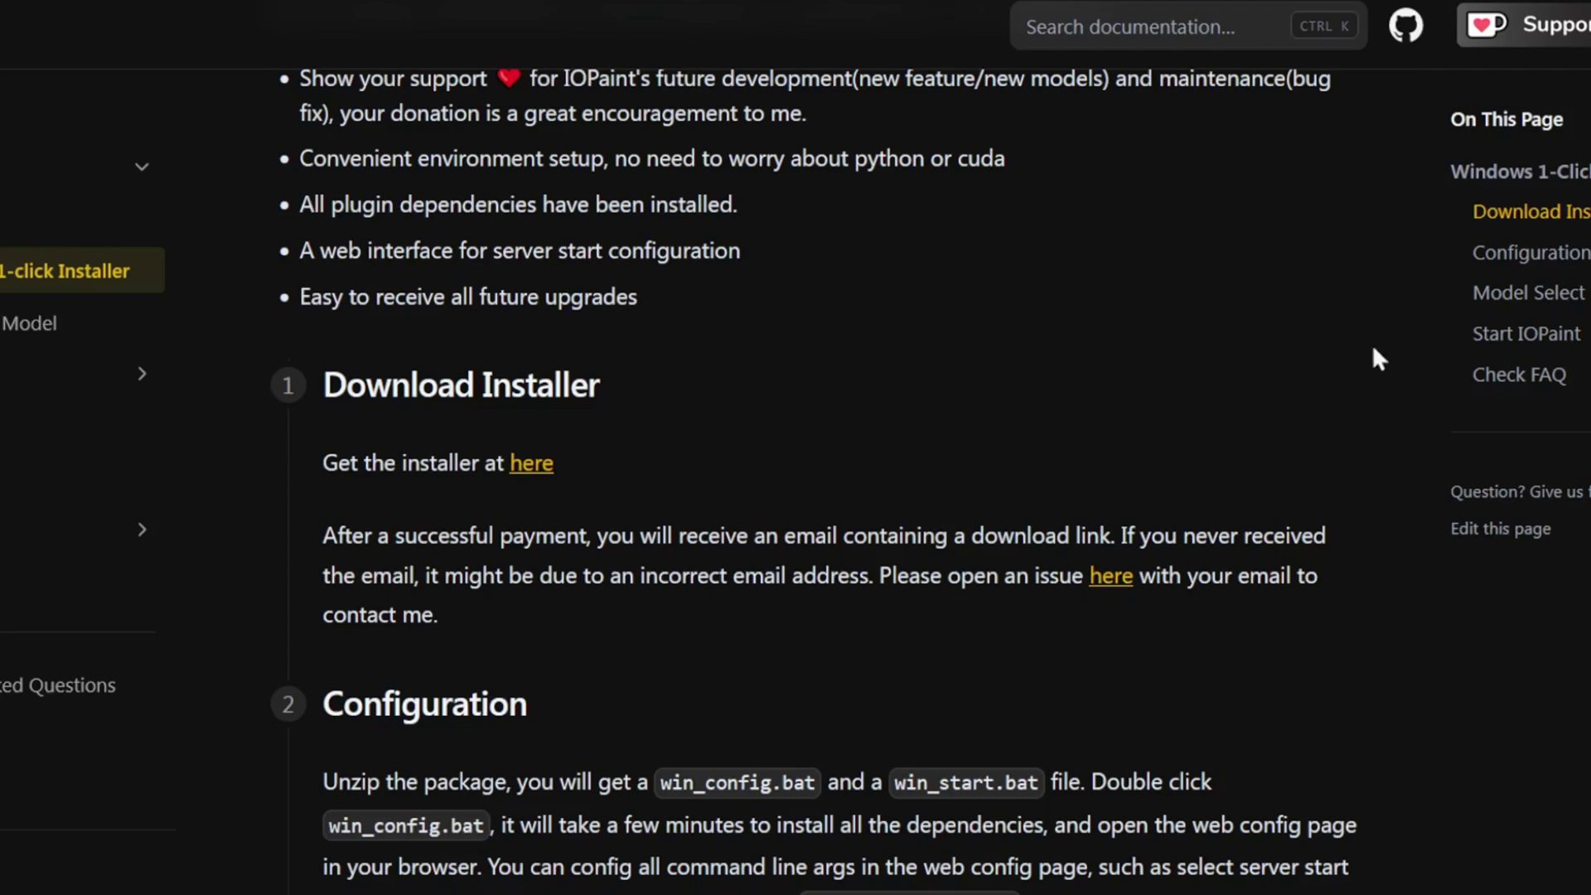
scroll(1378, 358, "down", 8)
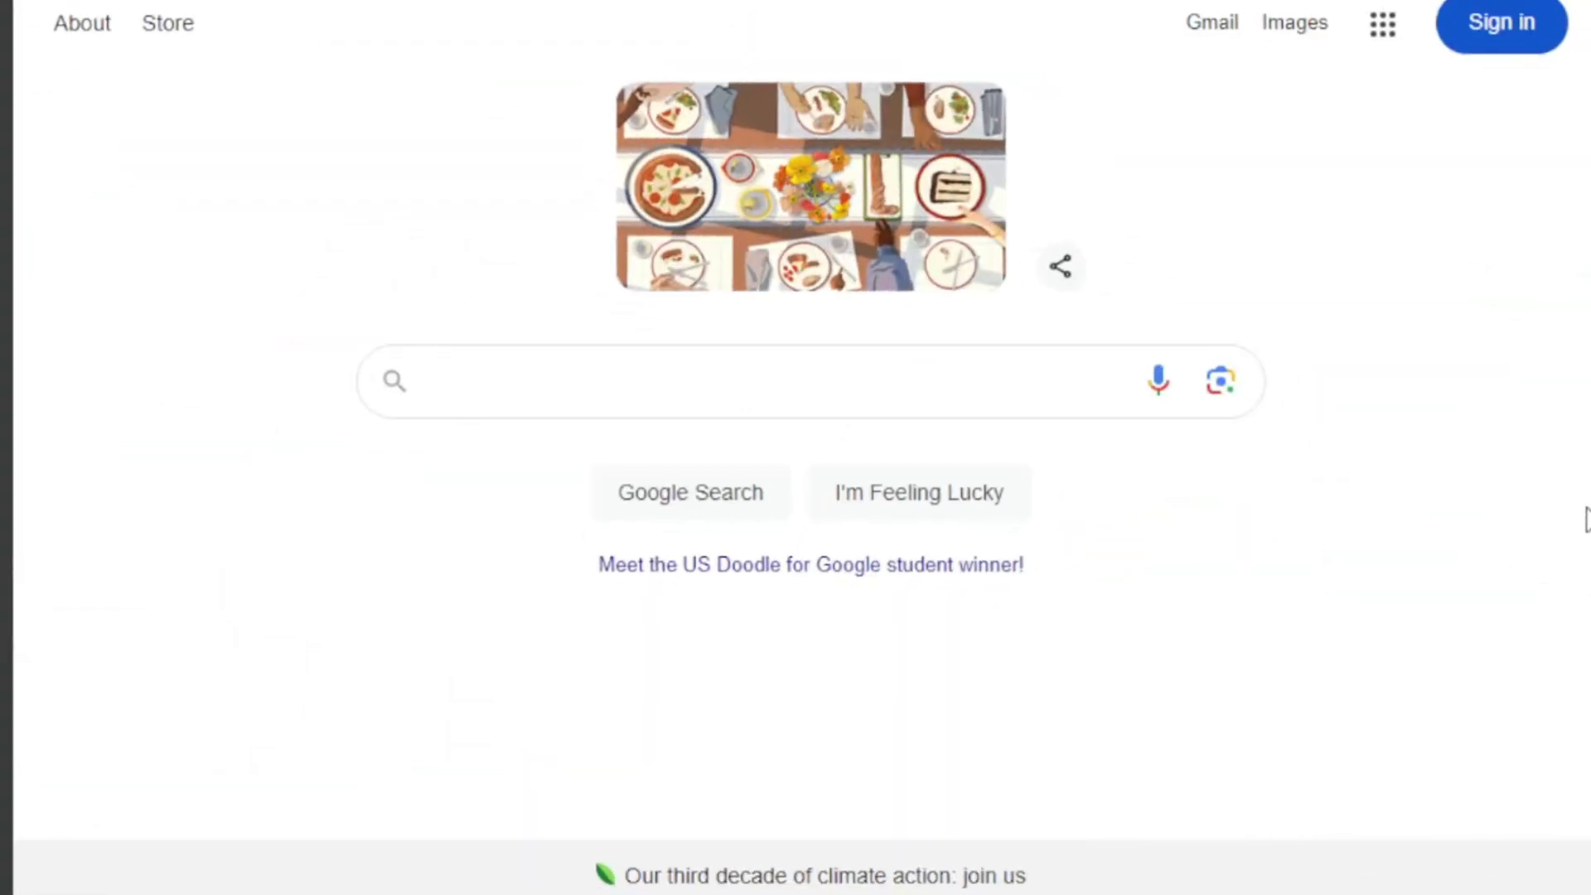
Step: Search Google for 'miniconda download' and open the Miniconda page on docs.anaconda.com
left_click(796, 380)
type("min")
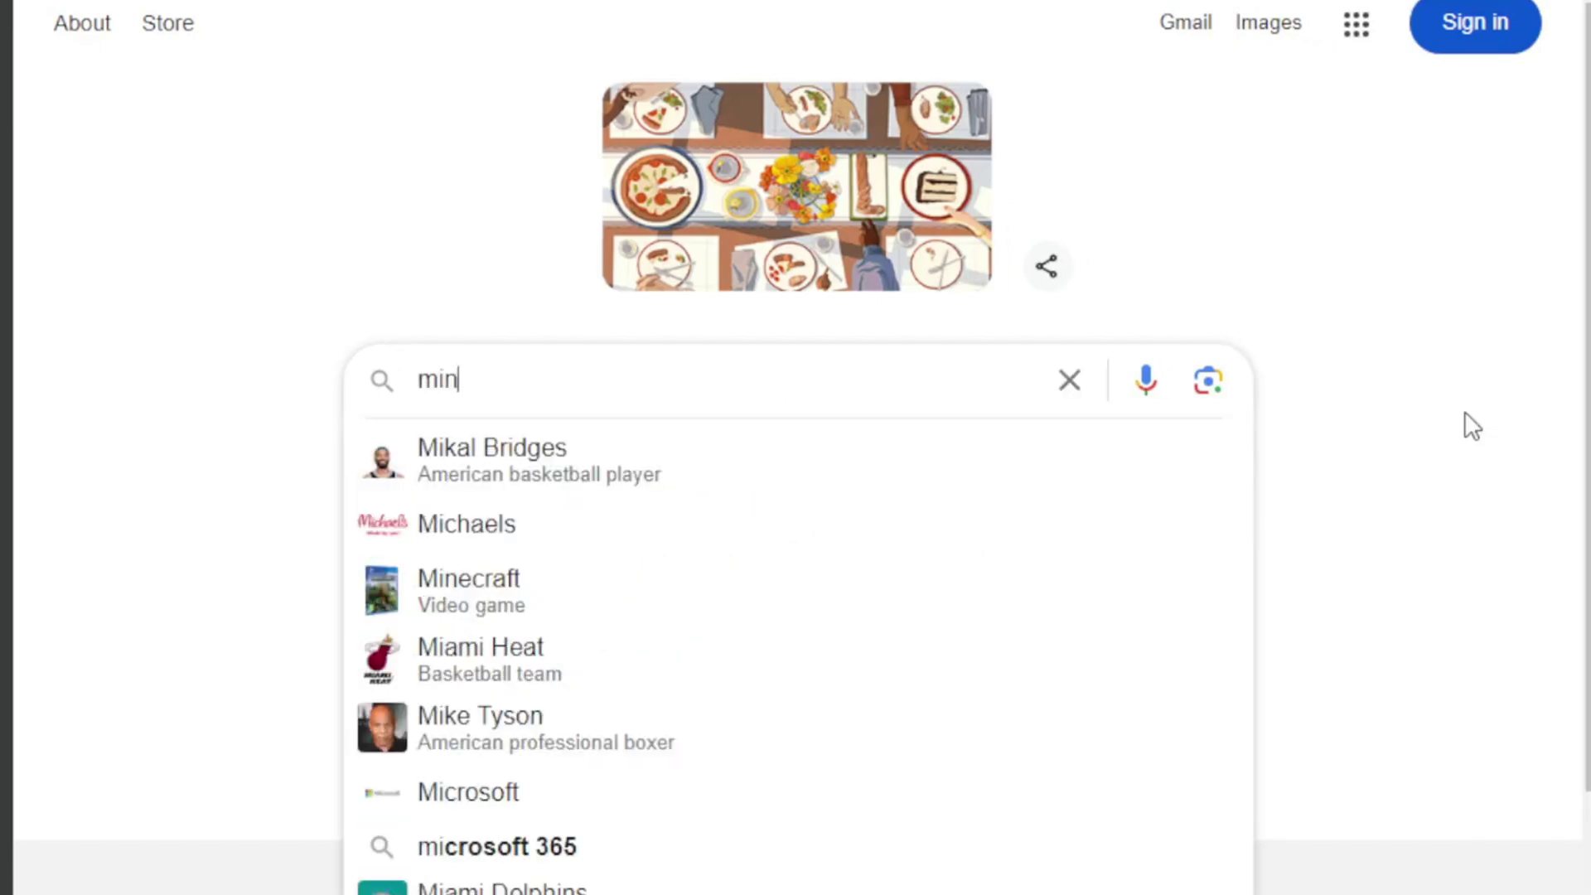
type("iconda download")
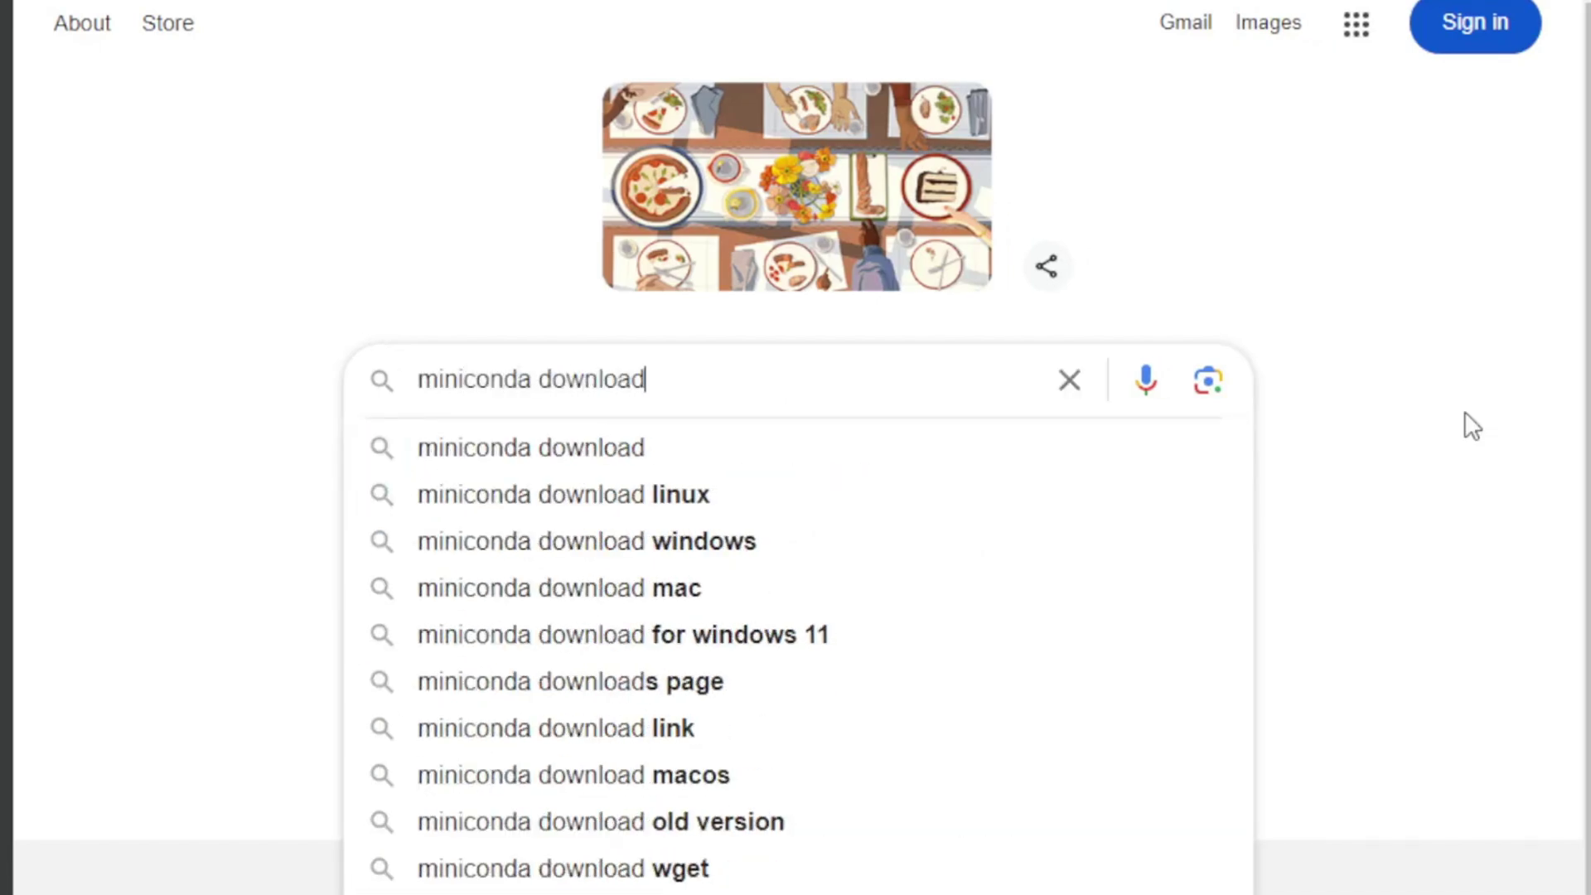
key("Return")
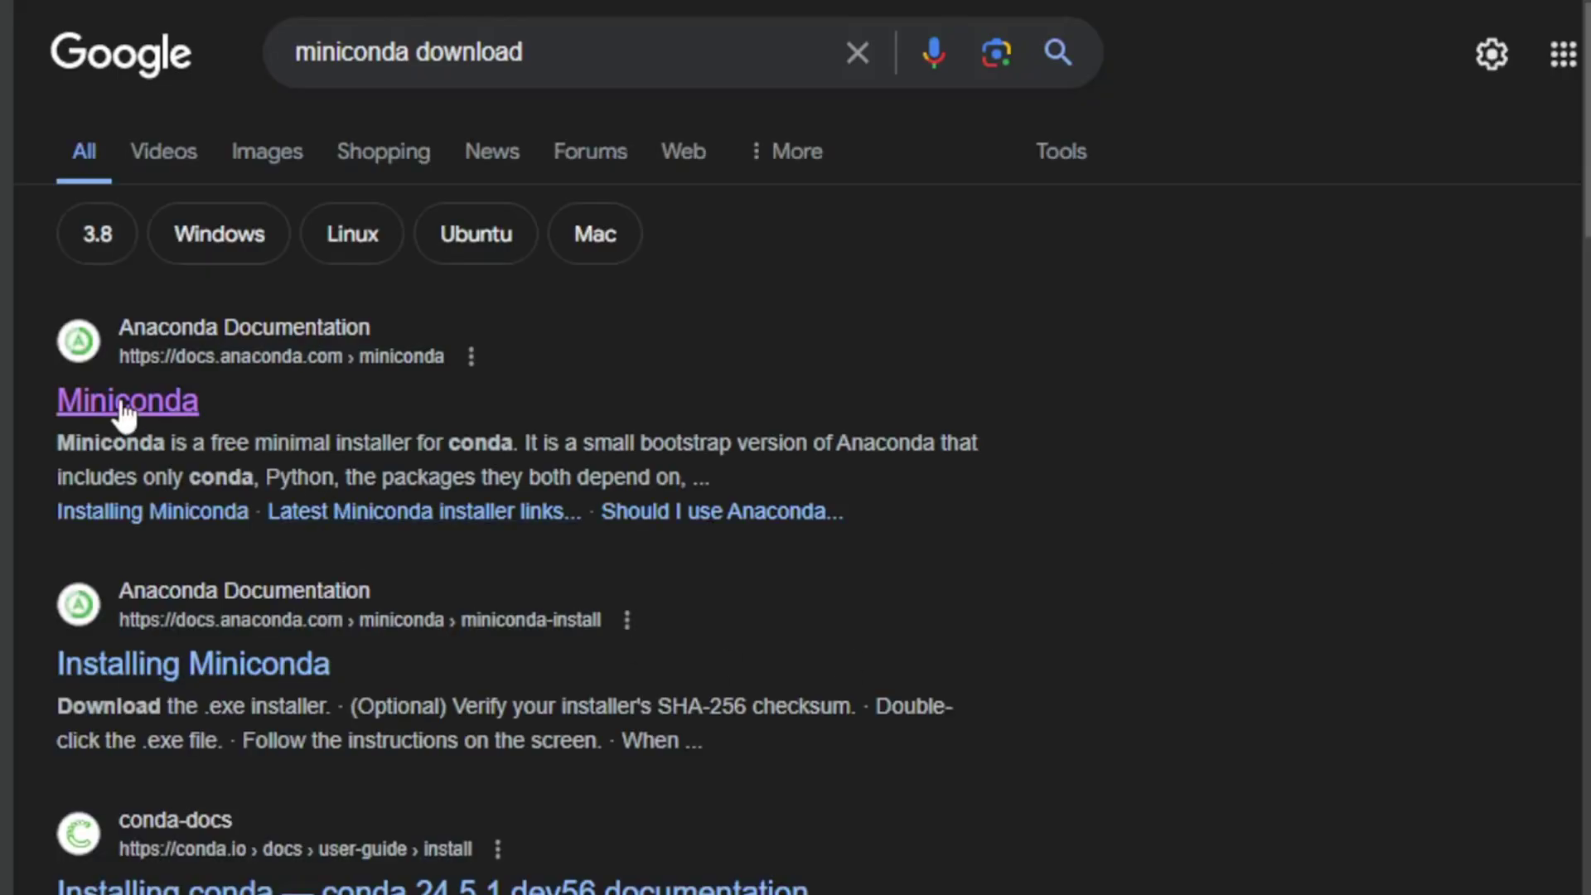
left_click(118, 396)
scroll(1493, 302, "down", 3)
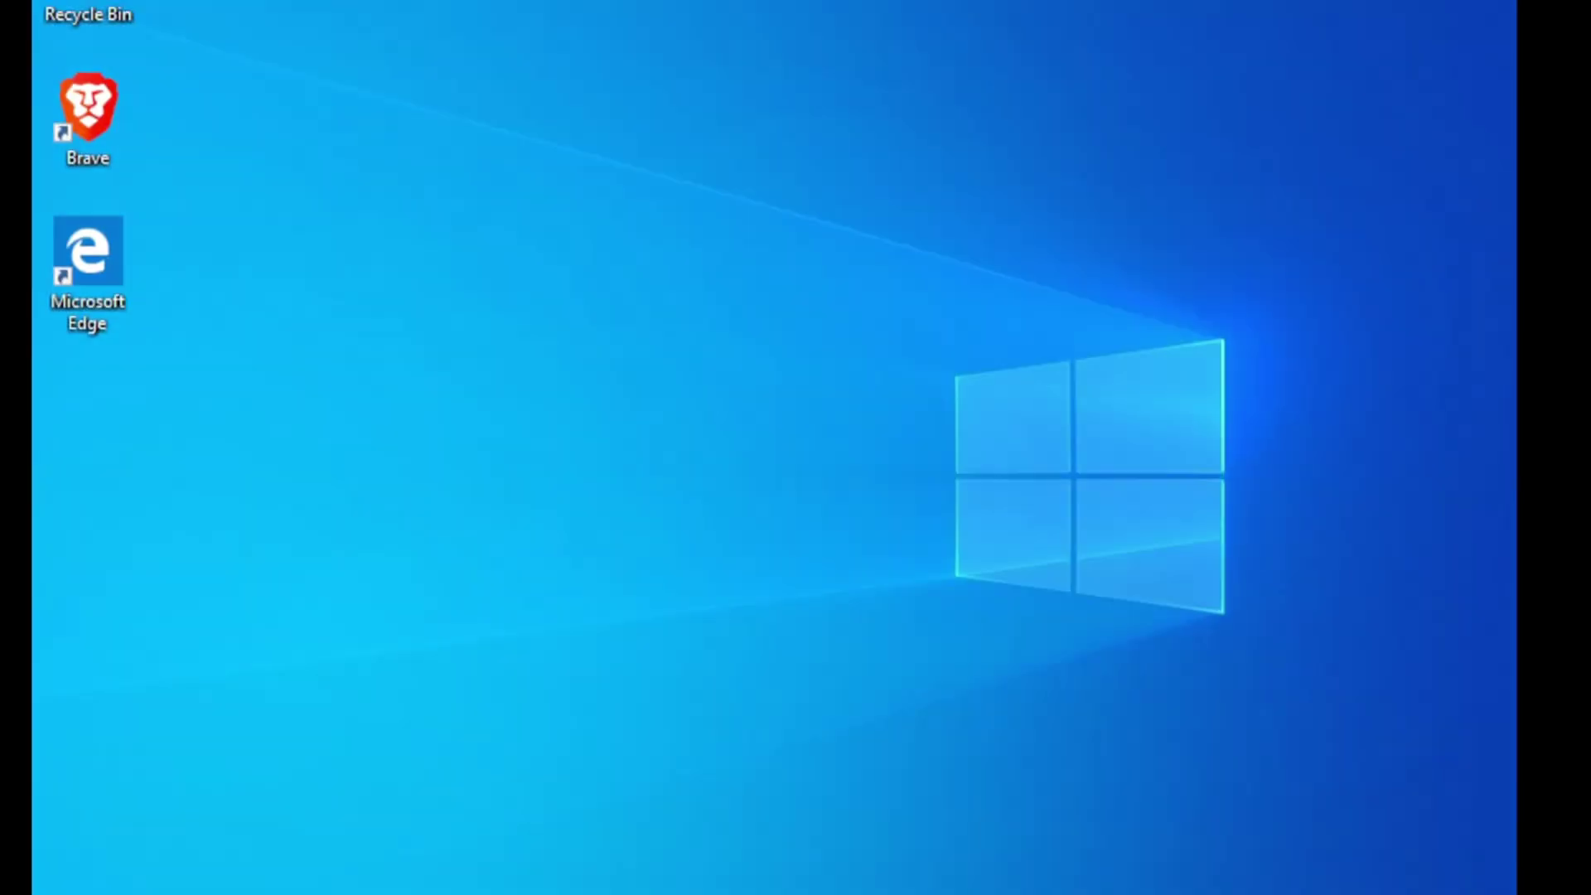
Step: Launch Anaconda Prompt (miniconda3) from Windows search
key("super")
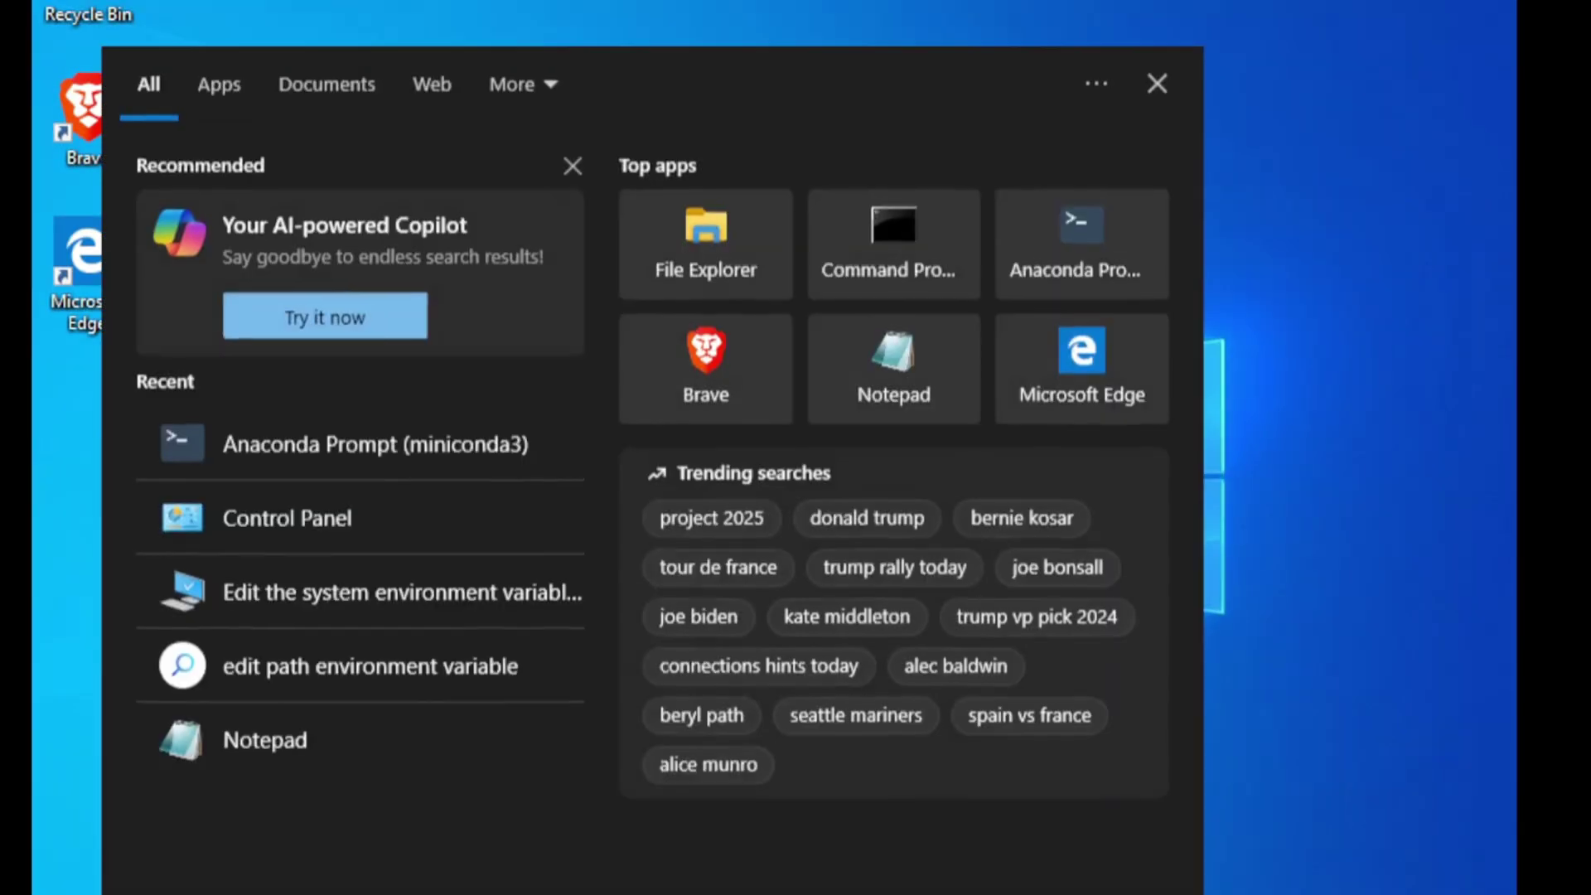
type("an")
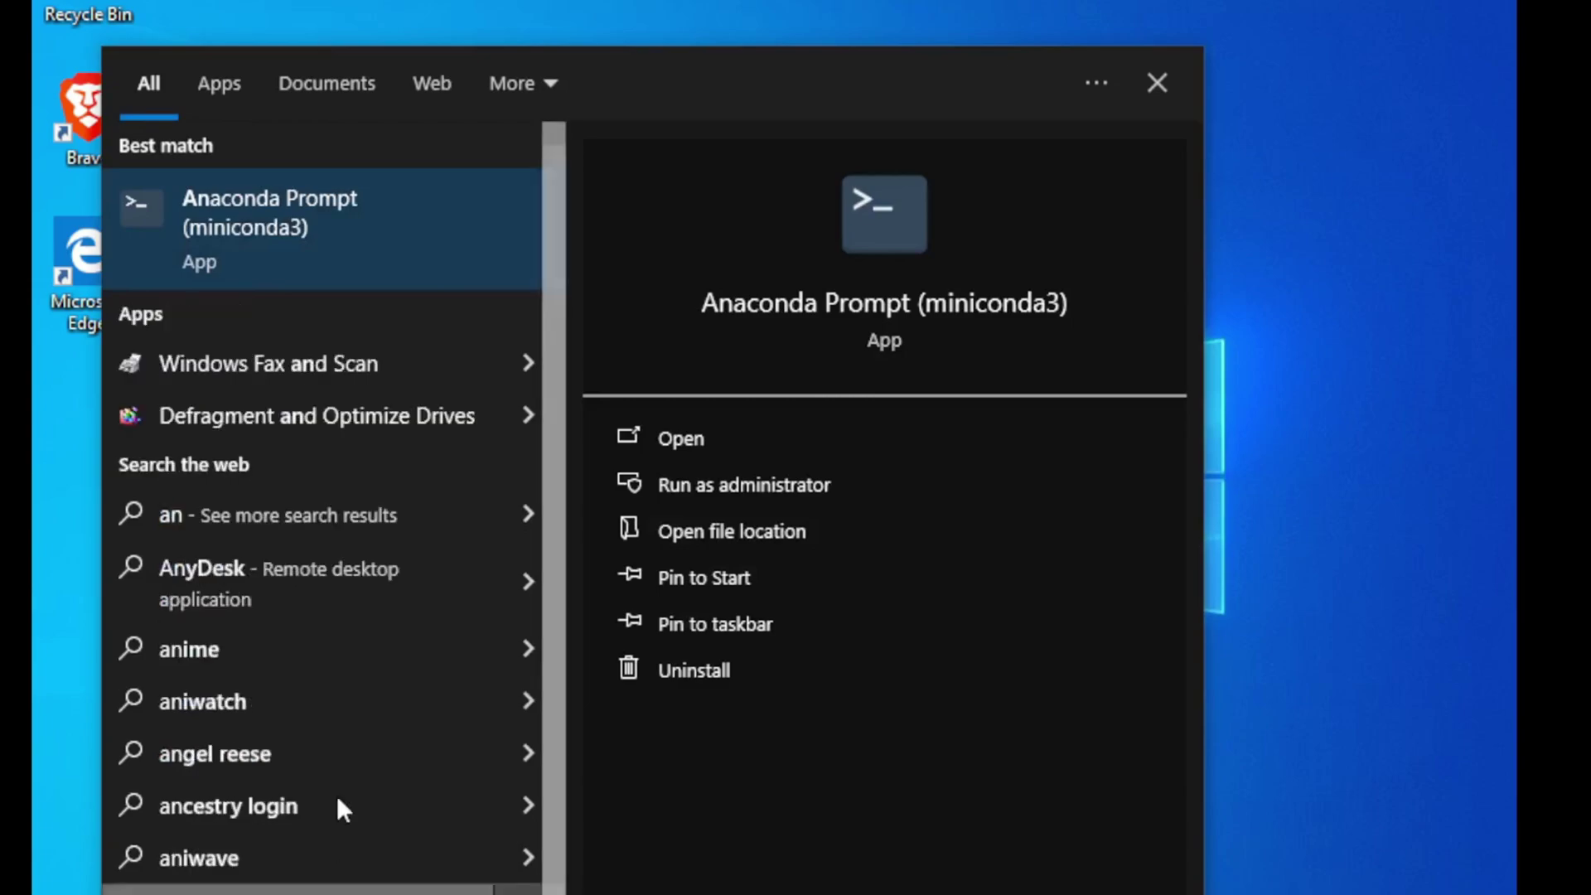
left_click(336, 219)
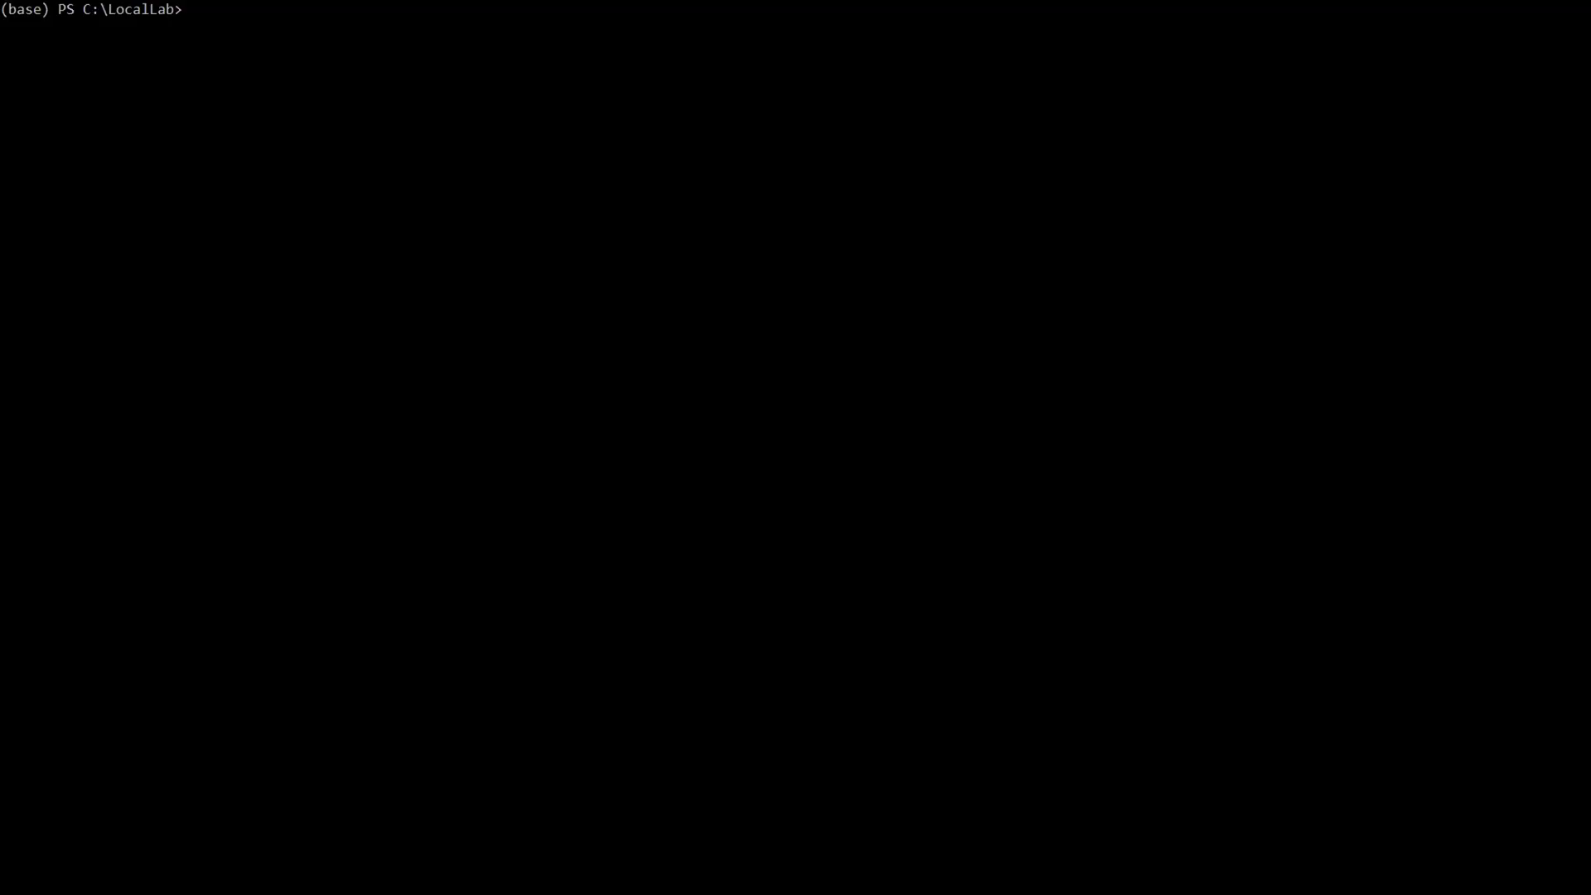
Step: Create the iopaint environment with 'conda create -n iopaint python=3.10 -y', then type 'conda activate iopaint'
type("conda create -n iopaint python=")
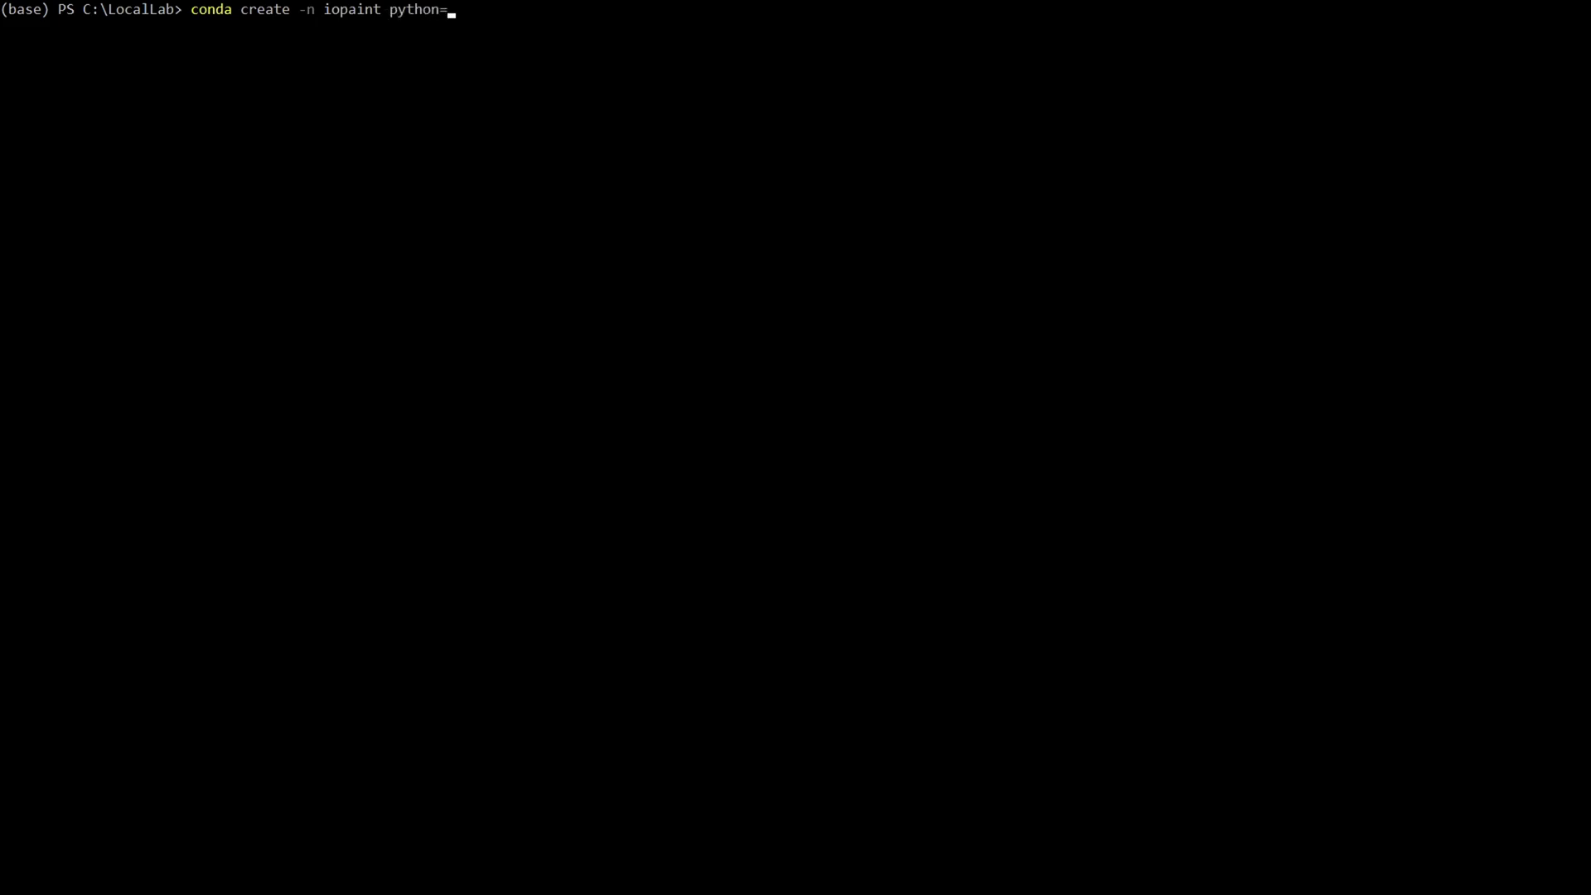
type("3.10 -y")
key("Return")
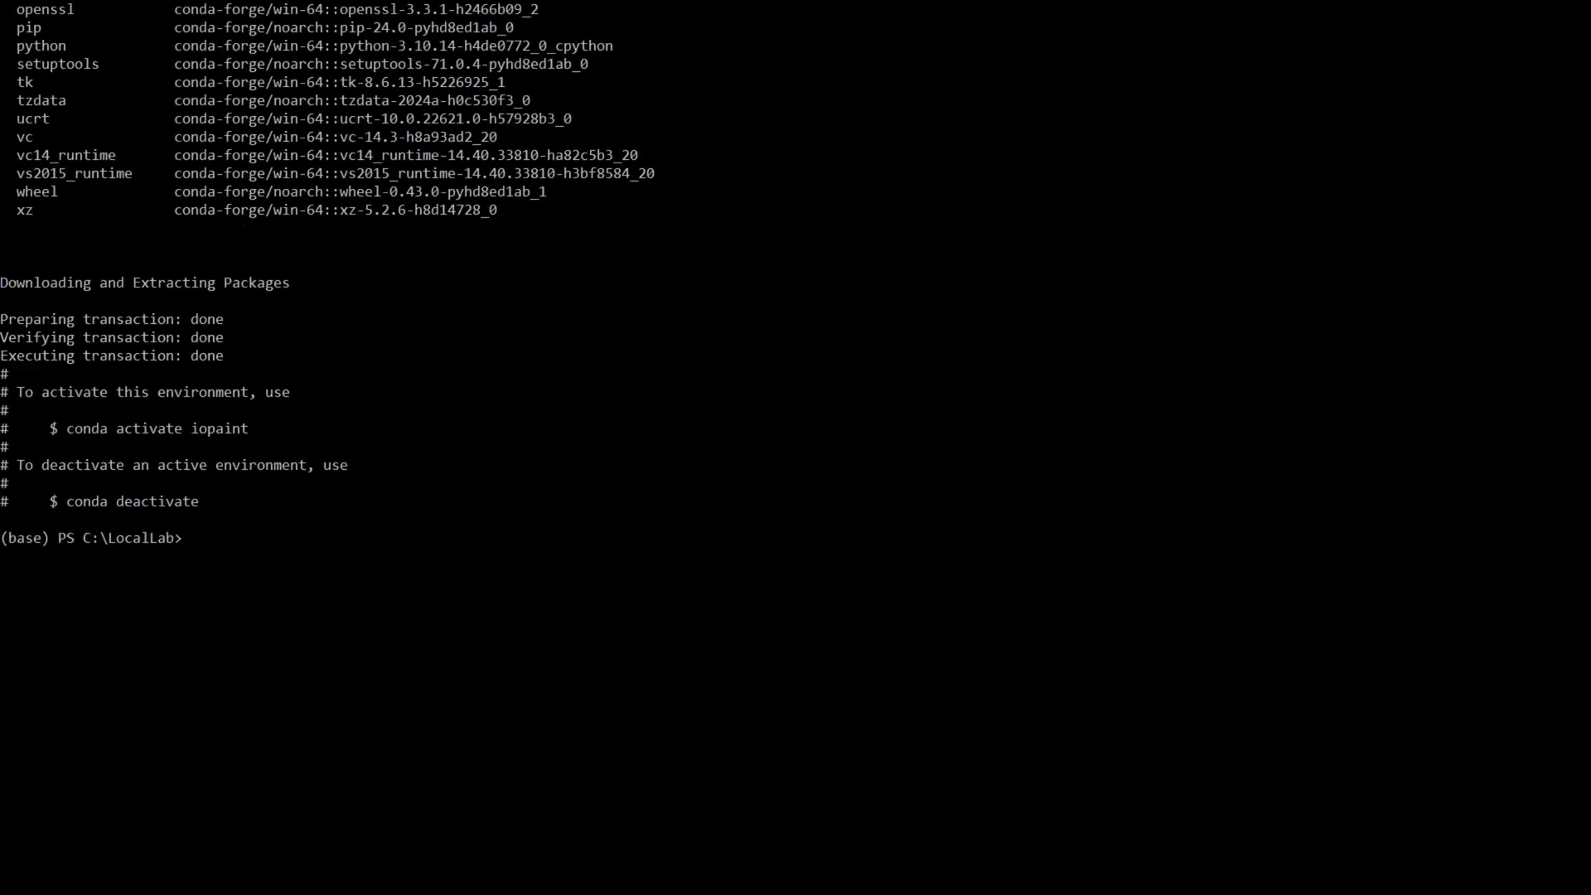
type("conda activate iopaint")
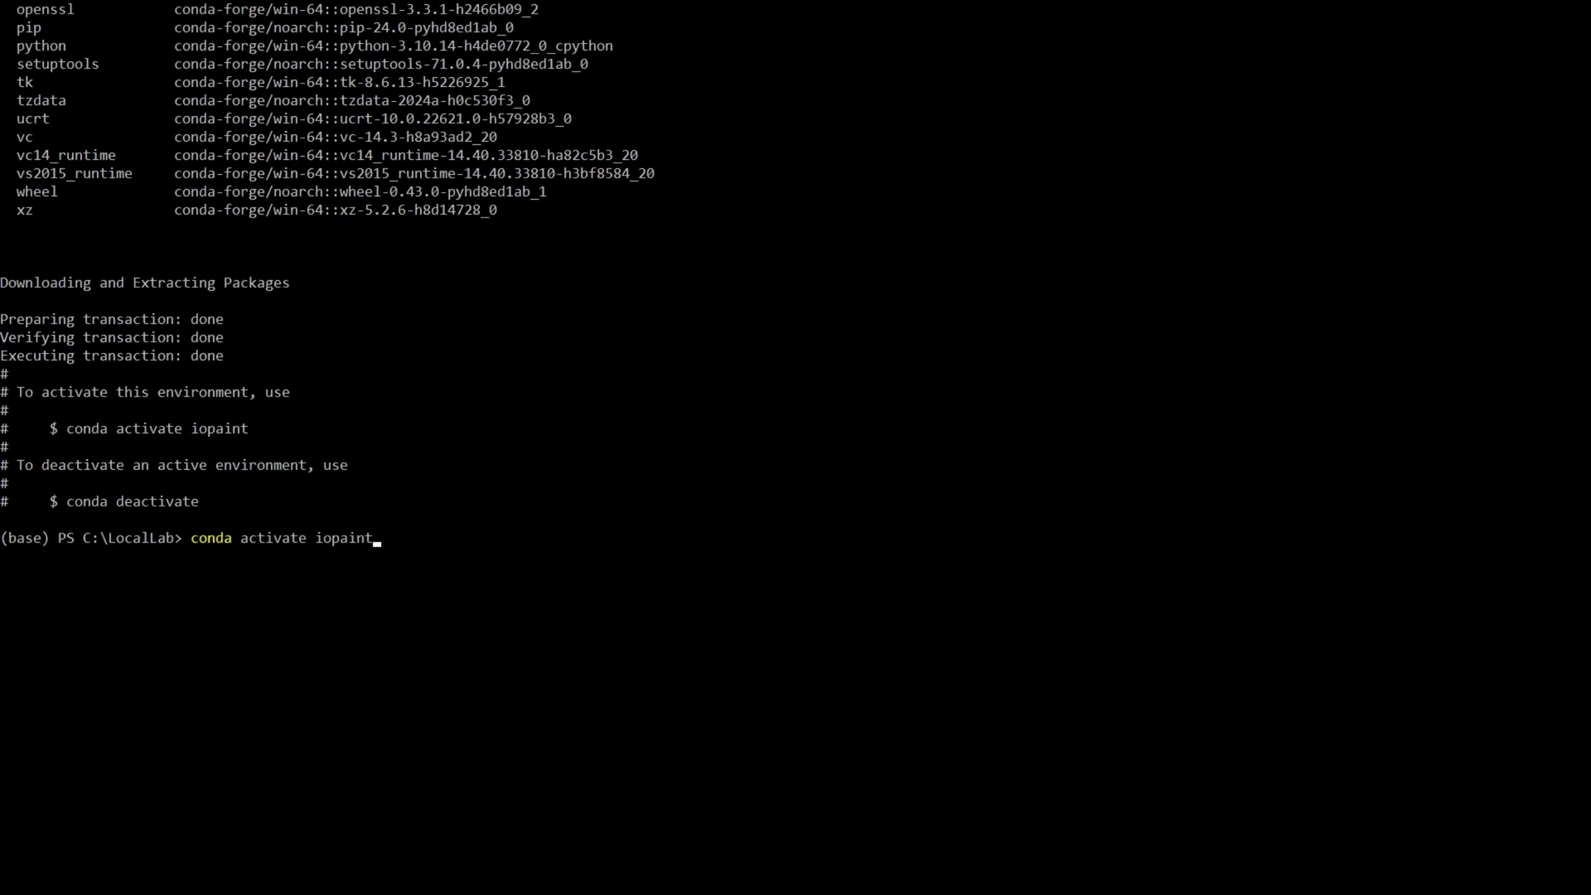
Step: Activate the iopaint environment and install the package with 'pip install iopaint'
key("Return")
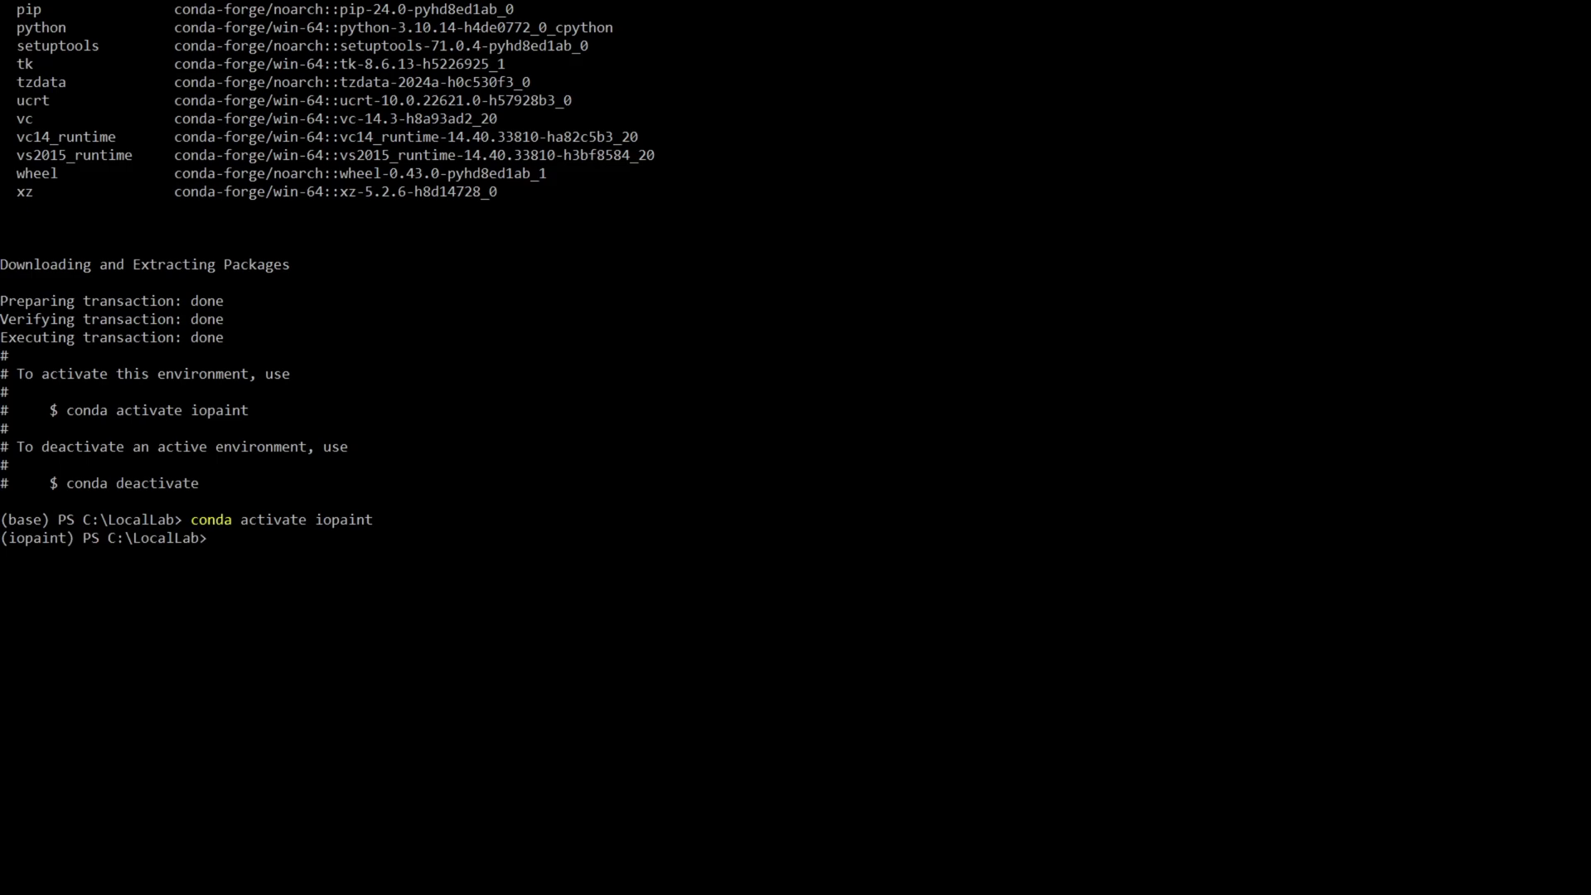
type("pip install iopaint")
key("Return")
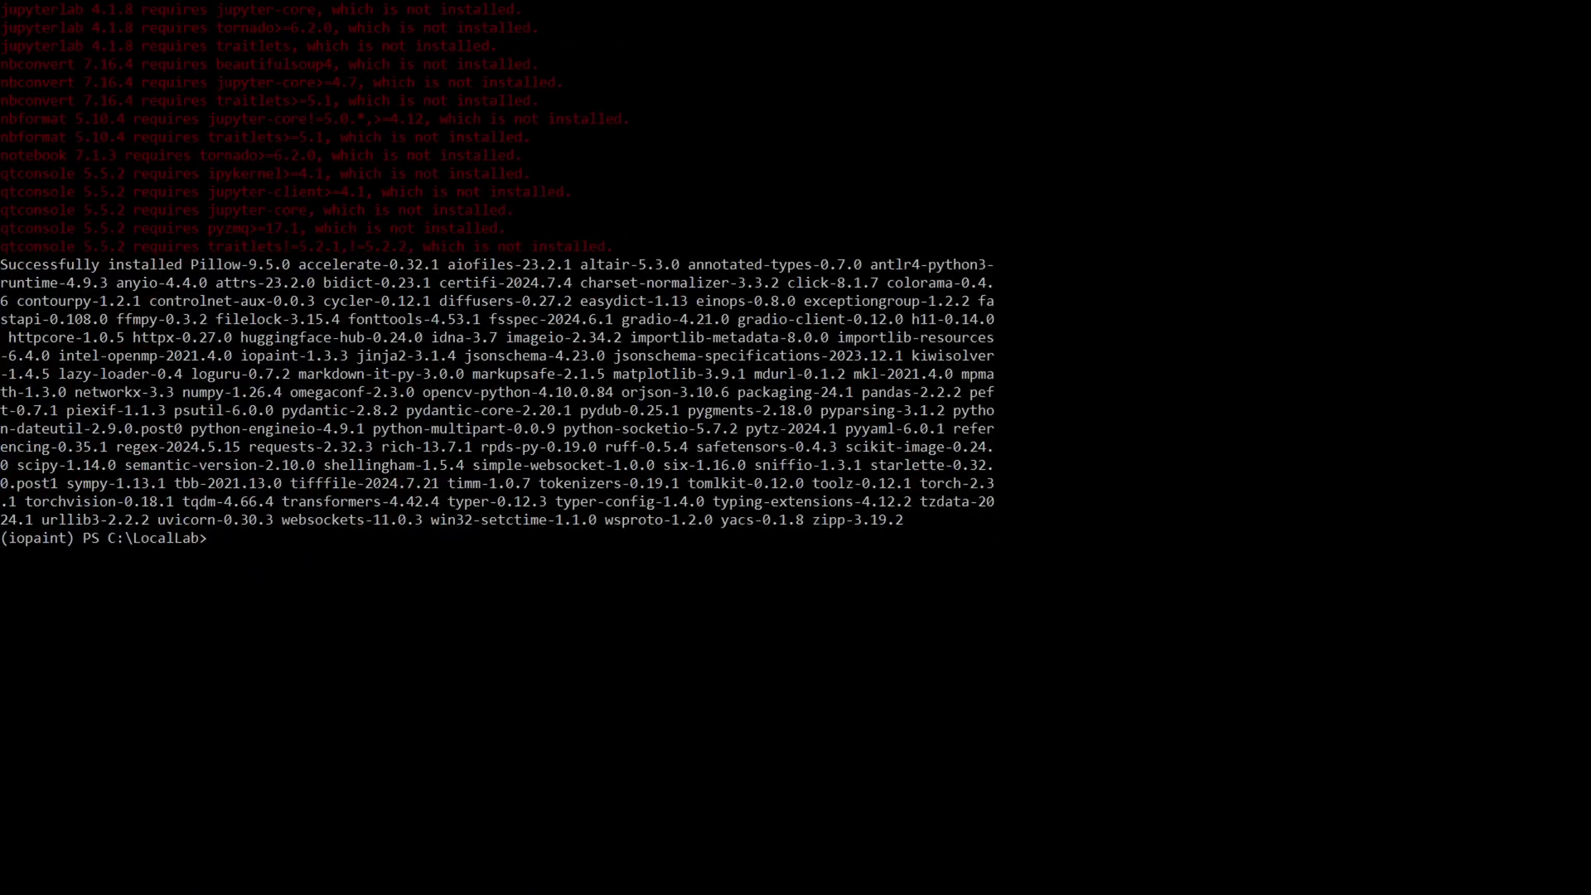
Step: Paste the torch/torchvision install command with pip3 changed to pip, then run 'pip install rembg'
type("pip3 install torch==2.1.2 torchvision==0.16.2 --index-url https://download.pytorch.org/whl/cu118")
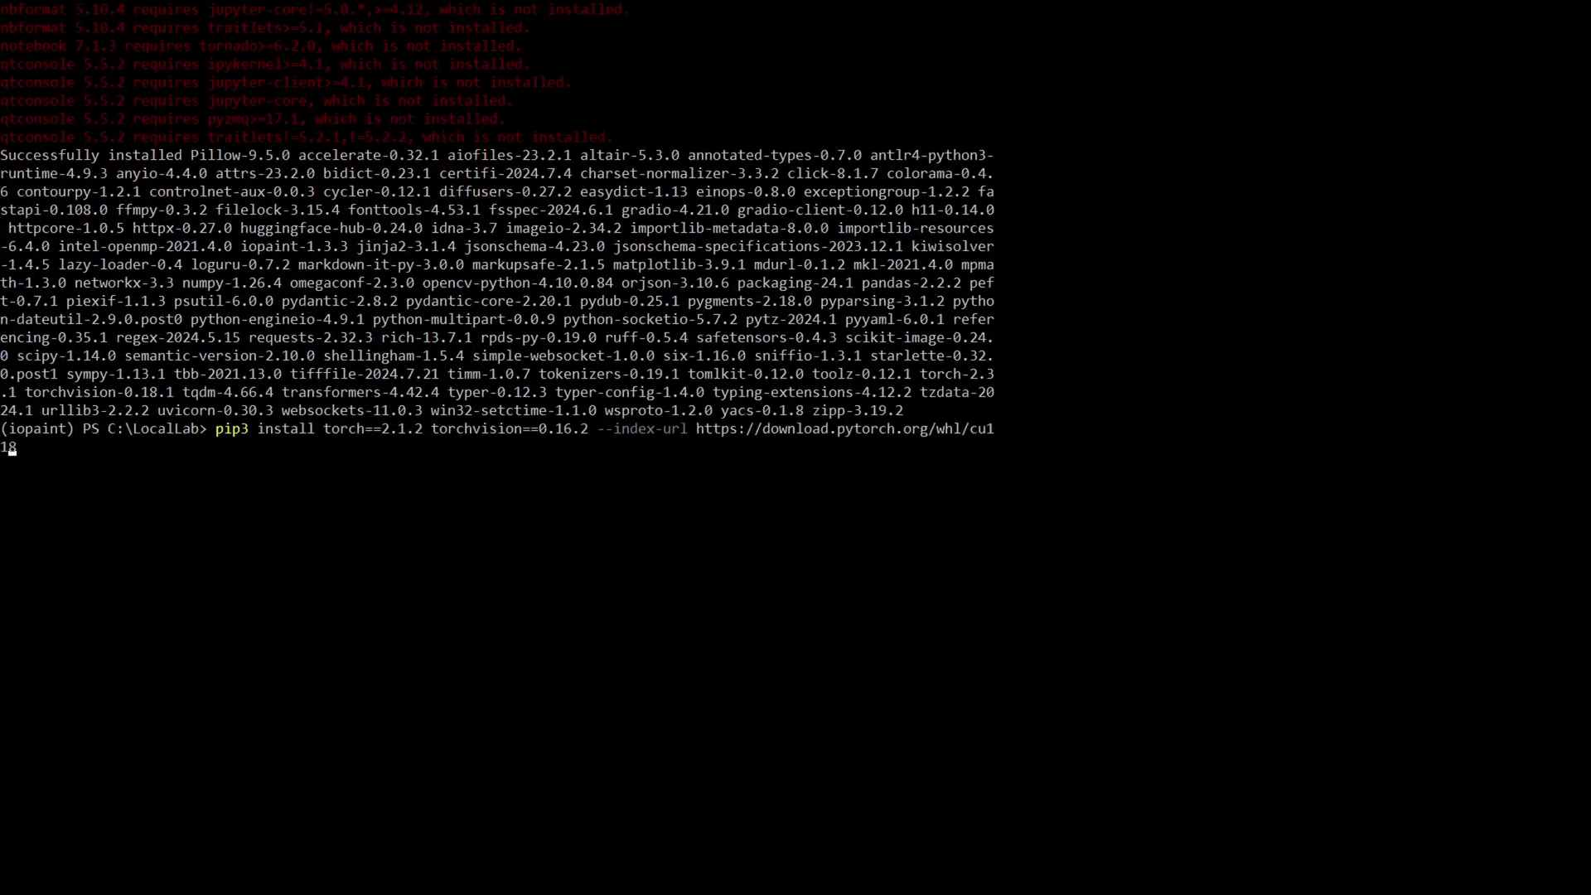
key("Left")
key("Left")
key("Left")
key("Left")
key("Left")
key("Left")
key("Left")
key("Left")
key("Left")
key("Left")
key("Left")
key("Left")
key("Left")
key("Left")
key("Left")
key("Left")
key("Left")
key("Left")
key("Left")
key("BackSpace")
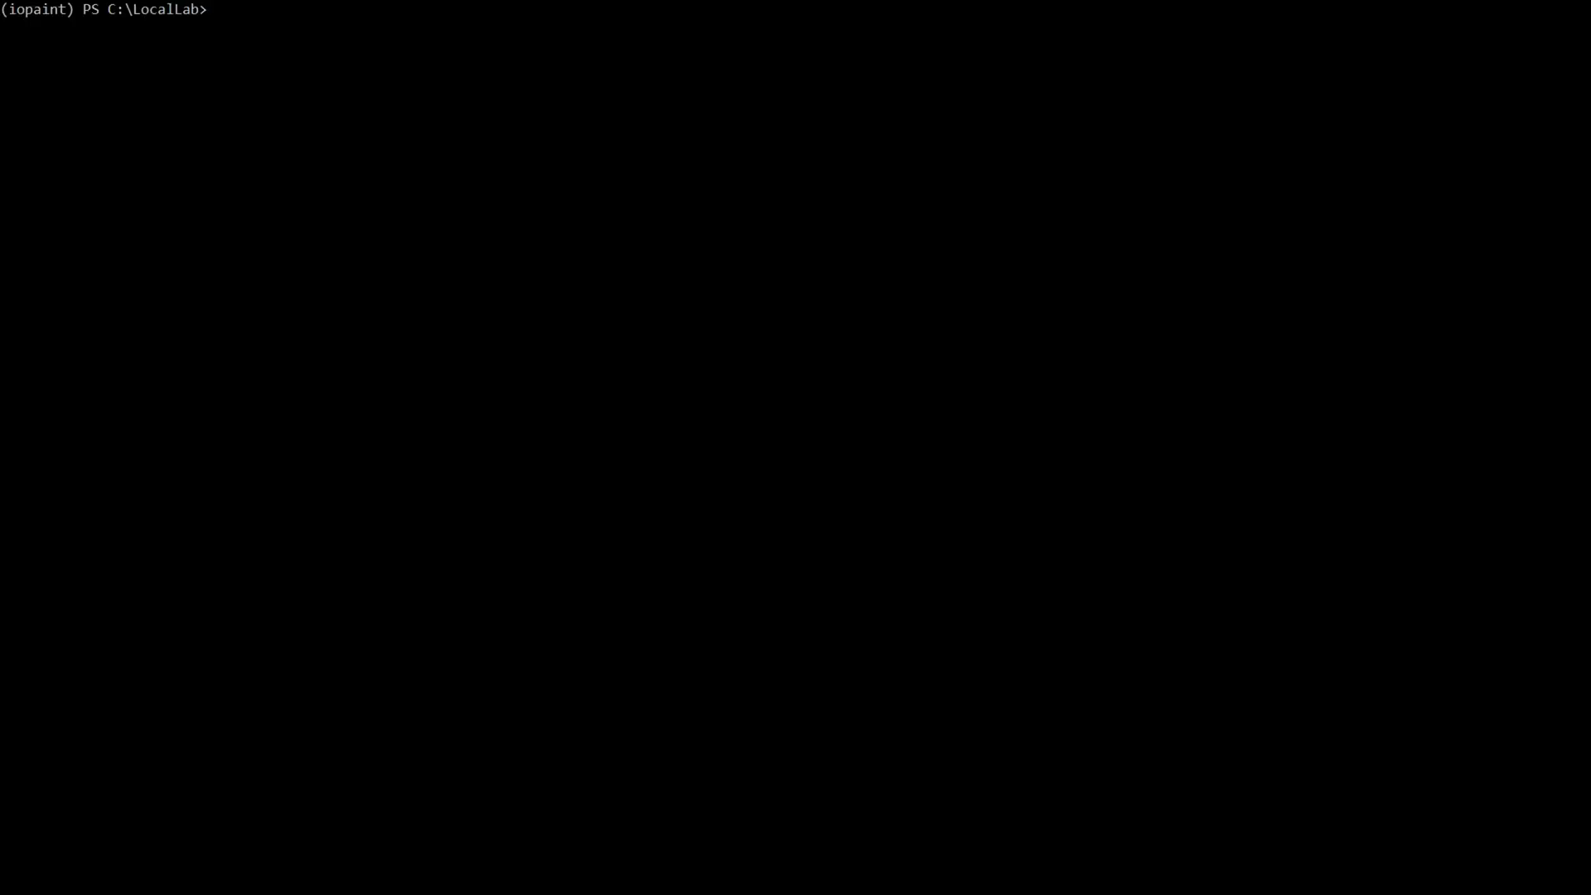
type("pip install rembg")
key("Return")
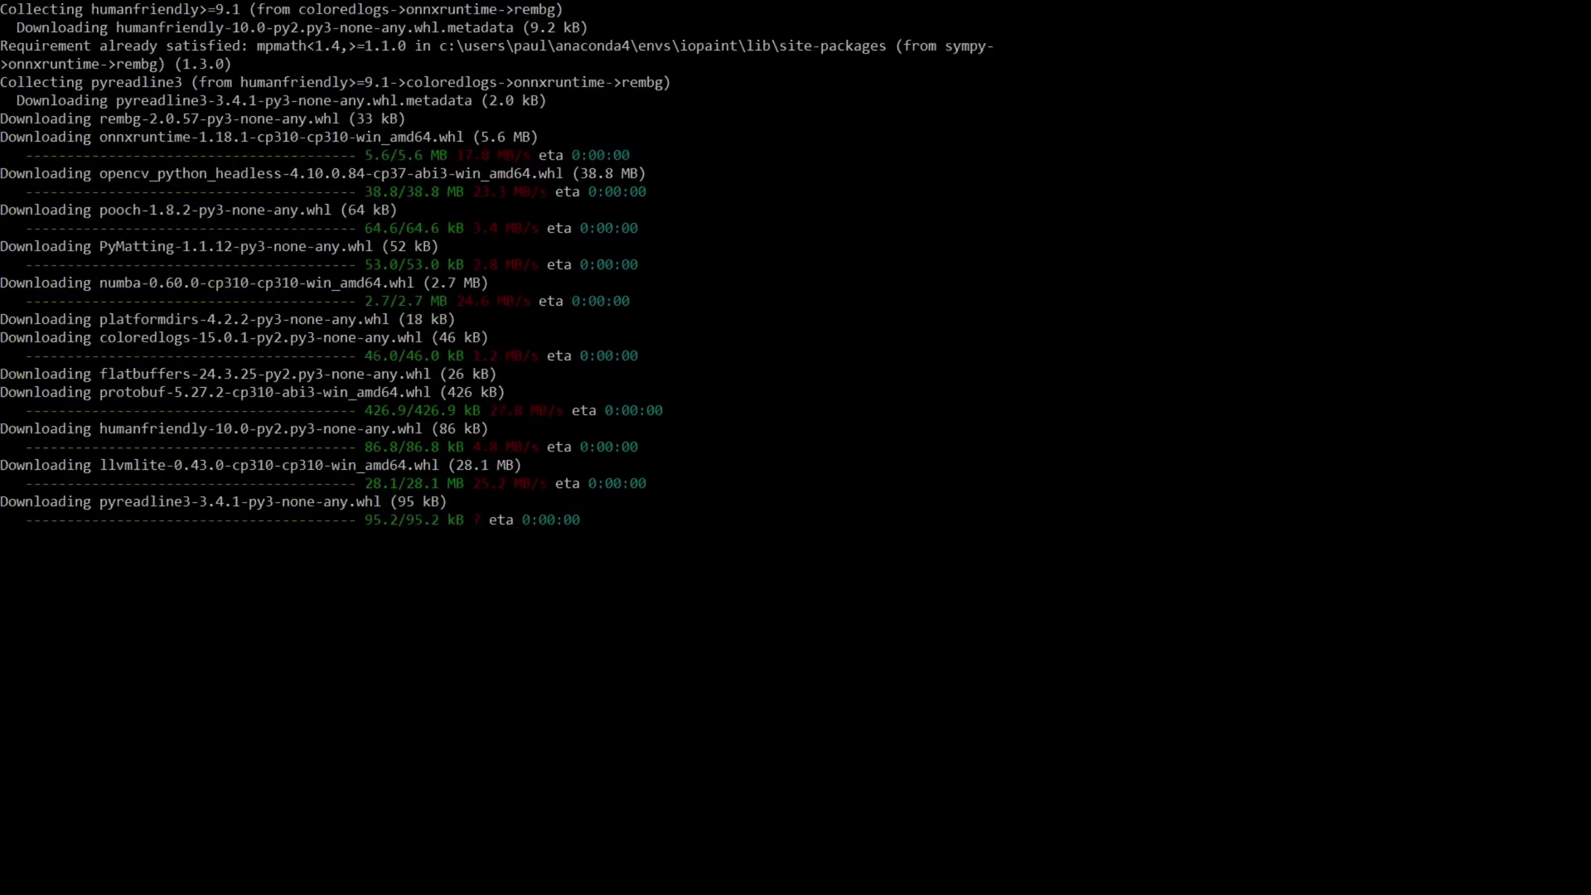
Step: Install realesrgan after fixing the package name, then recall 'iopaint start --enable-remove-bg --enable-realesrgan'
type("pip i")
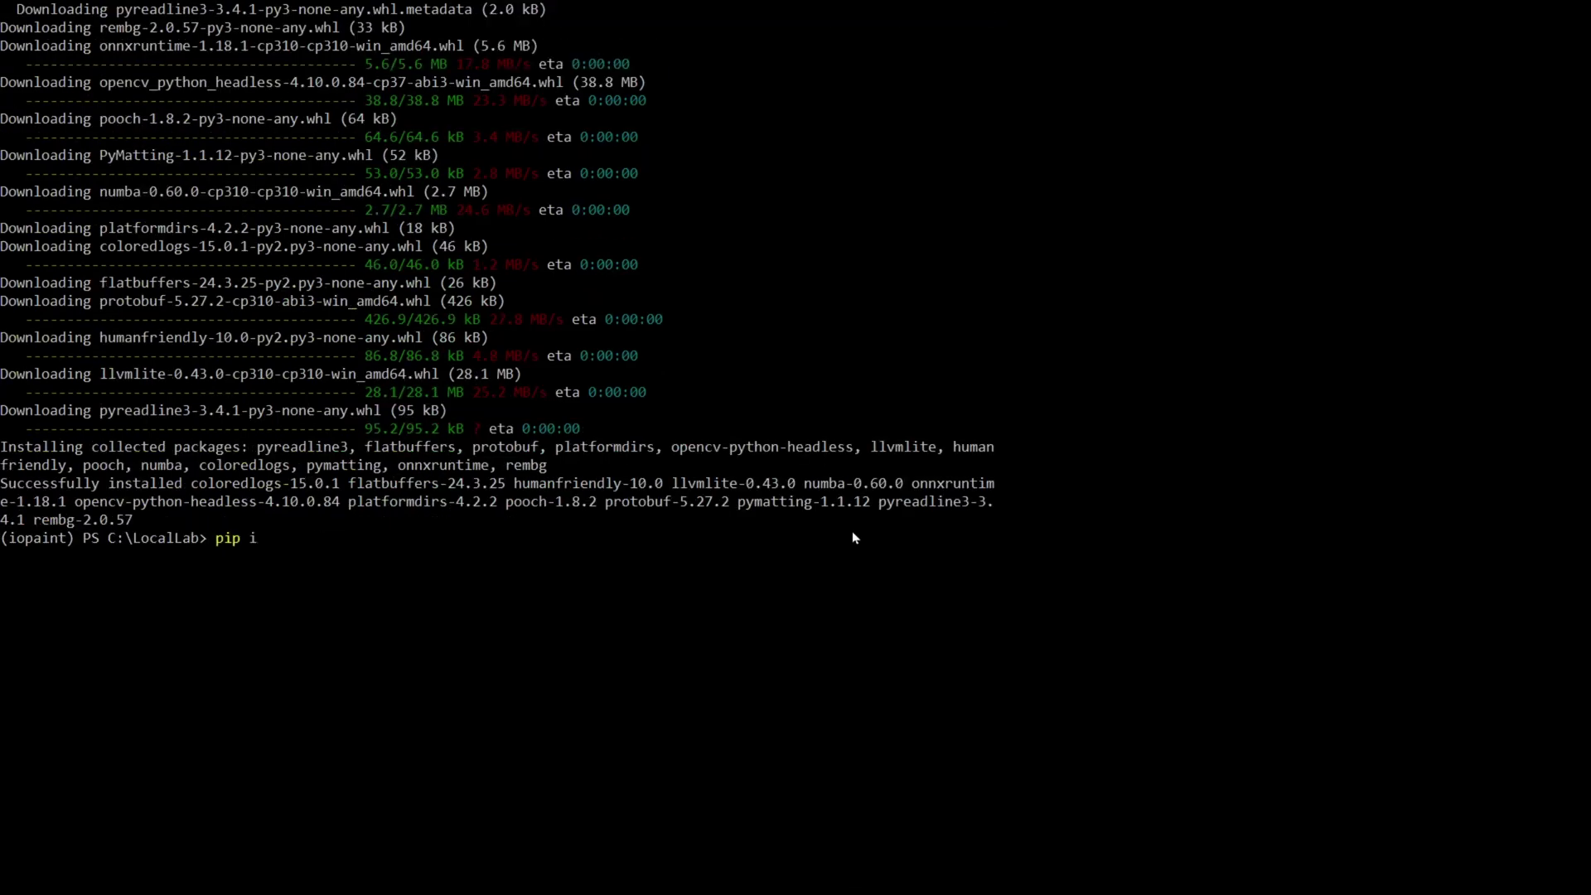
type("nstall realesrgan")
key("Left")
key("Left")
key("Left")
key("Left")
key("Left")
key("Left")
type("real")
key("Return")
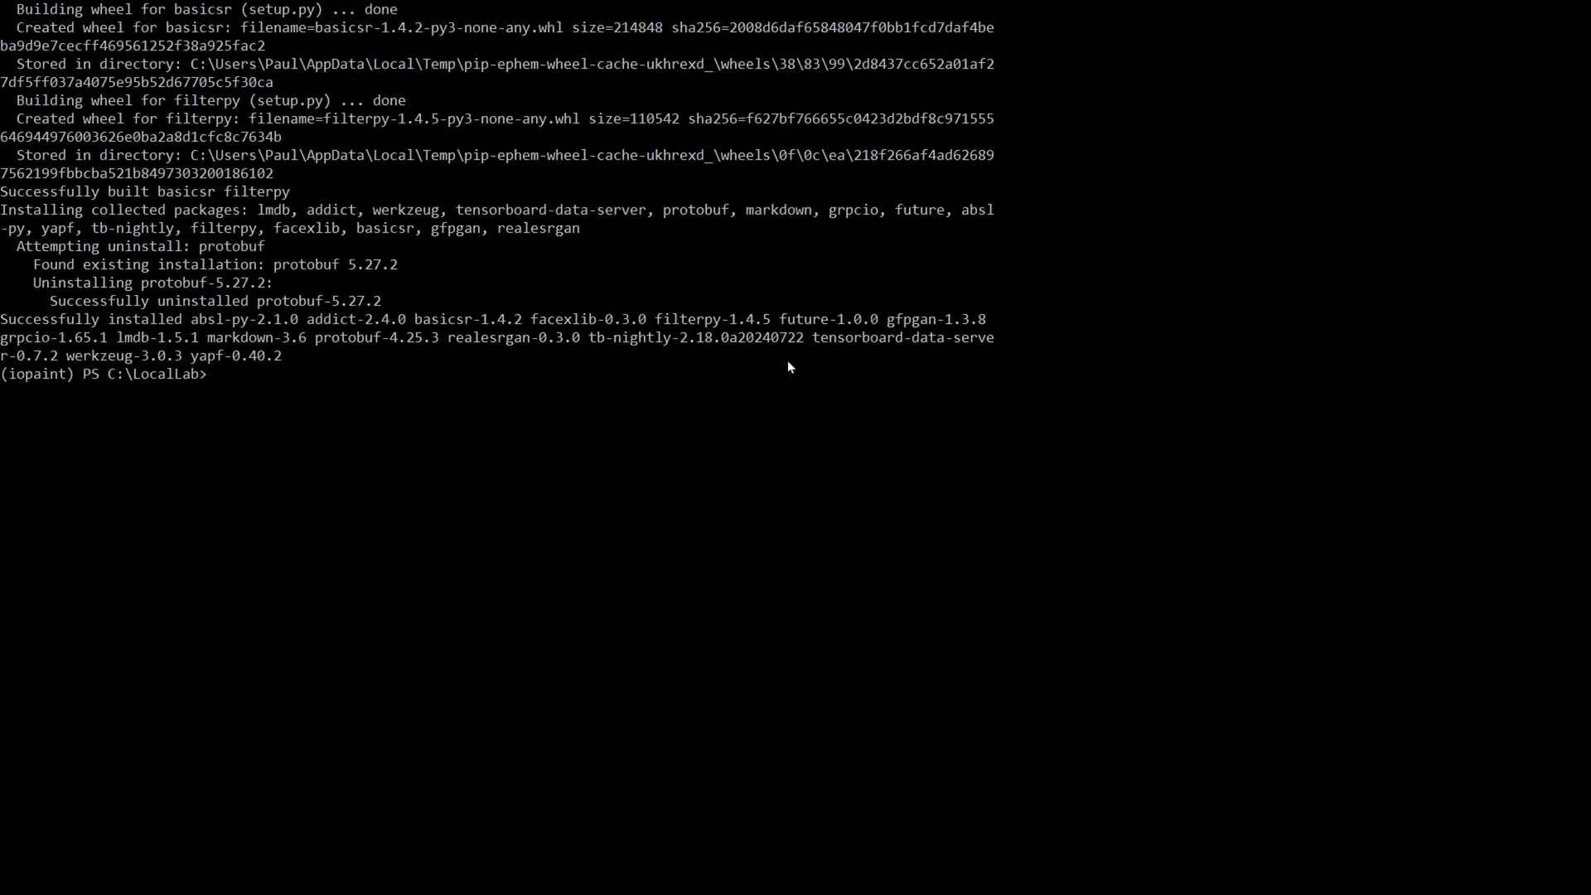
scroll(788, 360, "down", 1)
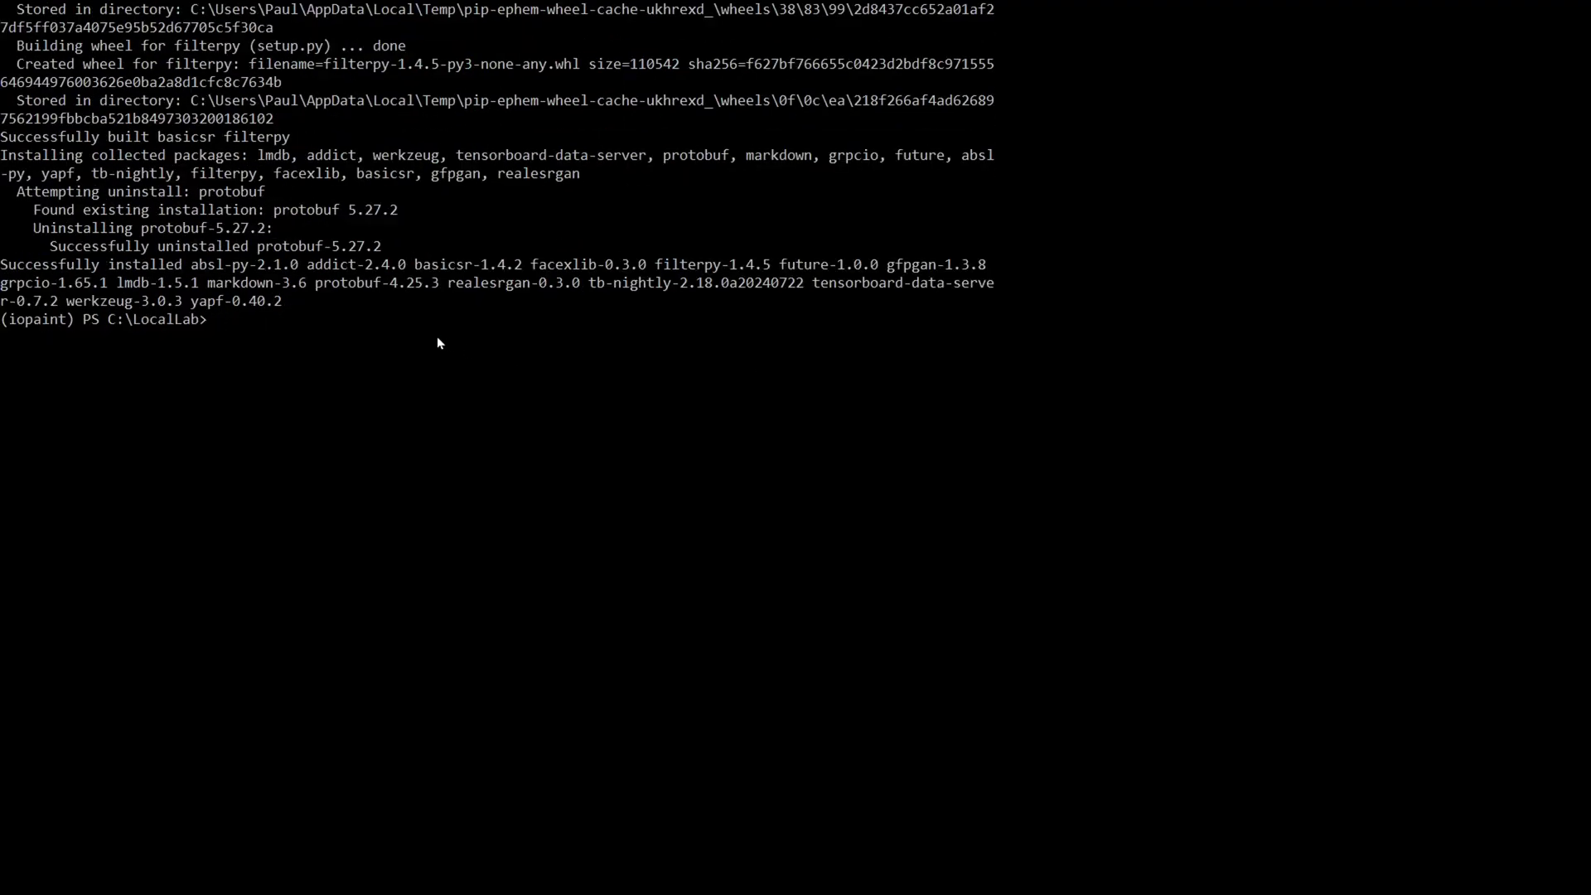
type("iopaint start --enable-remove-bg --enable-realesrgan")
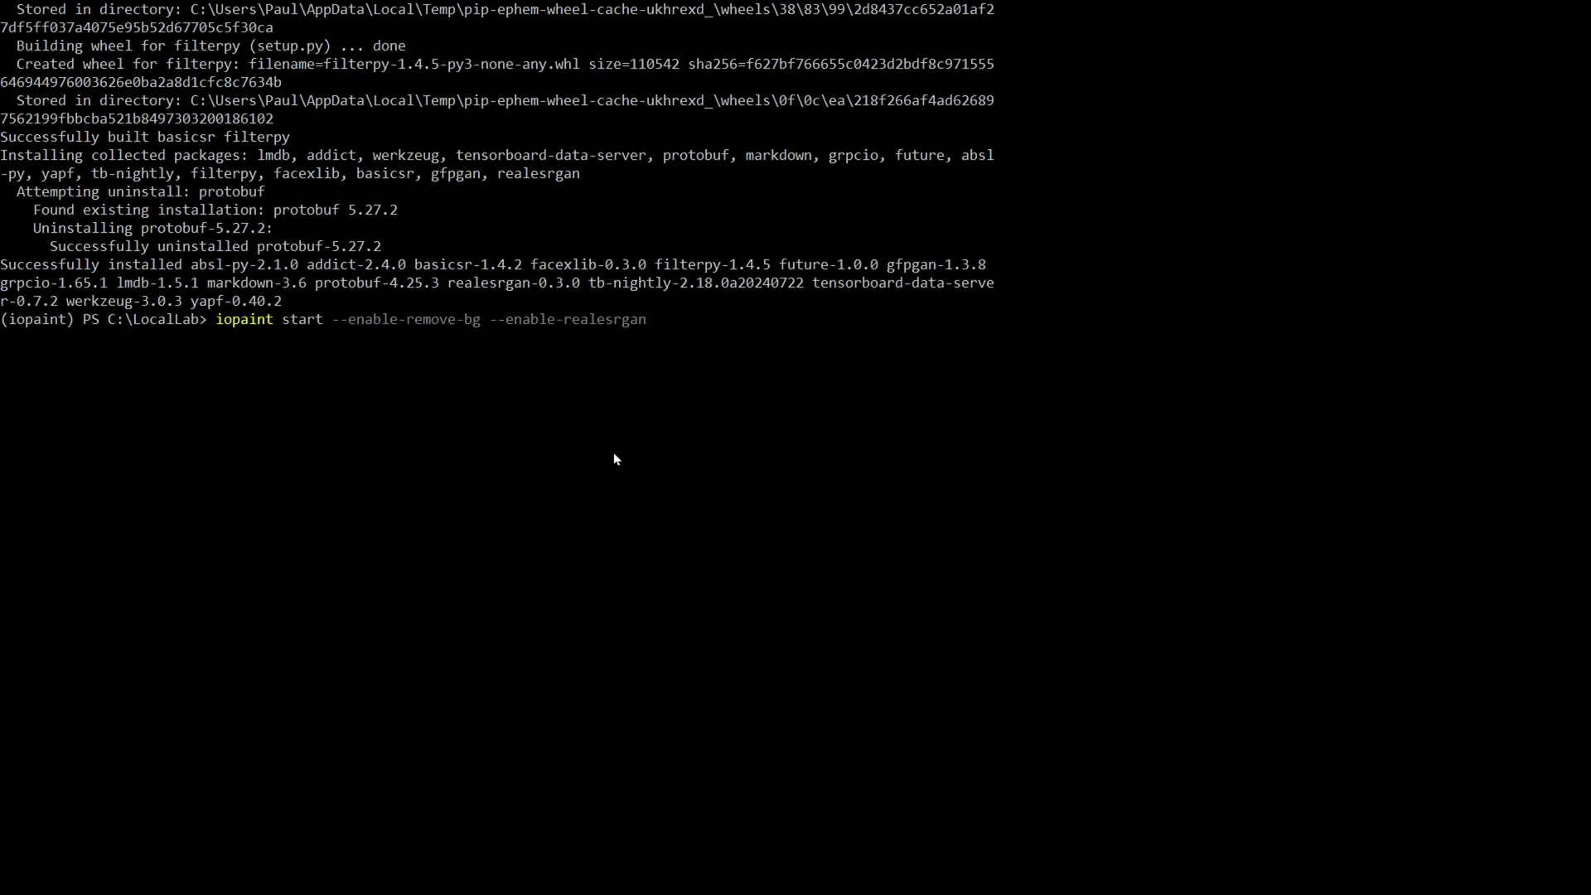
Step: Run iopaint start with both plugins, hit the RealESRGAN error, and paste 'pip install torch==2.1.2 torchvision==0.16.2'
key("Return")
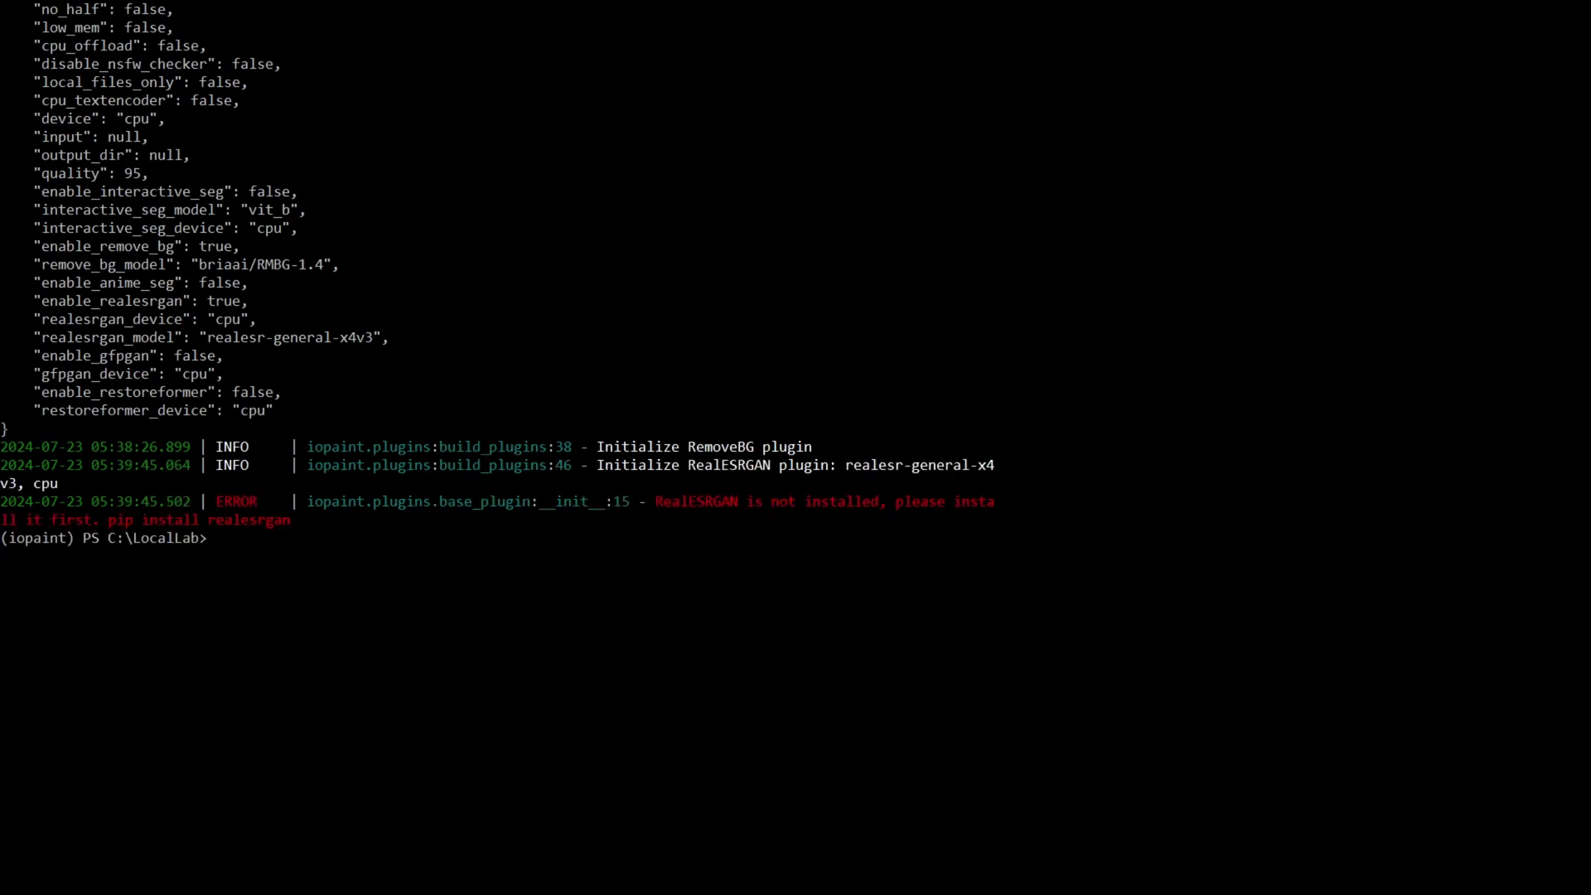
scroll(838, 533, "down", 2)
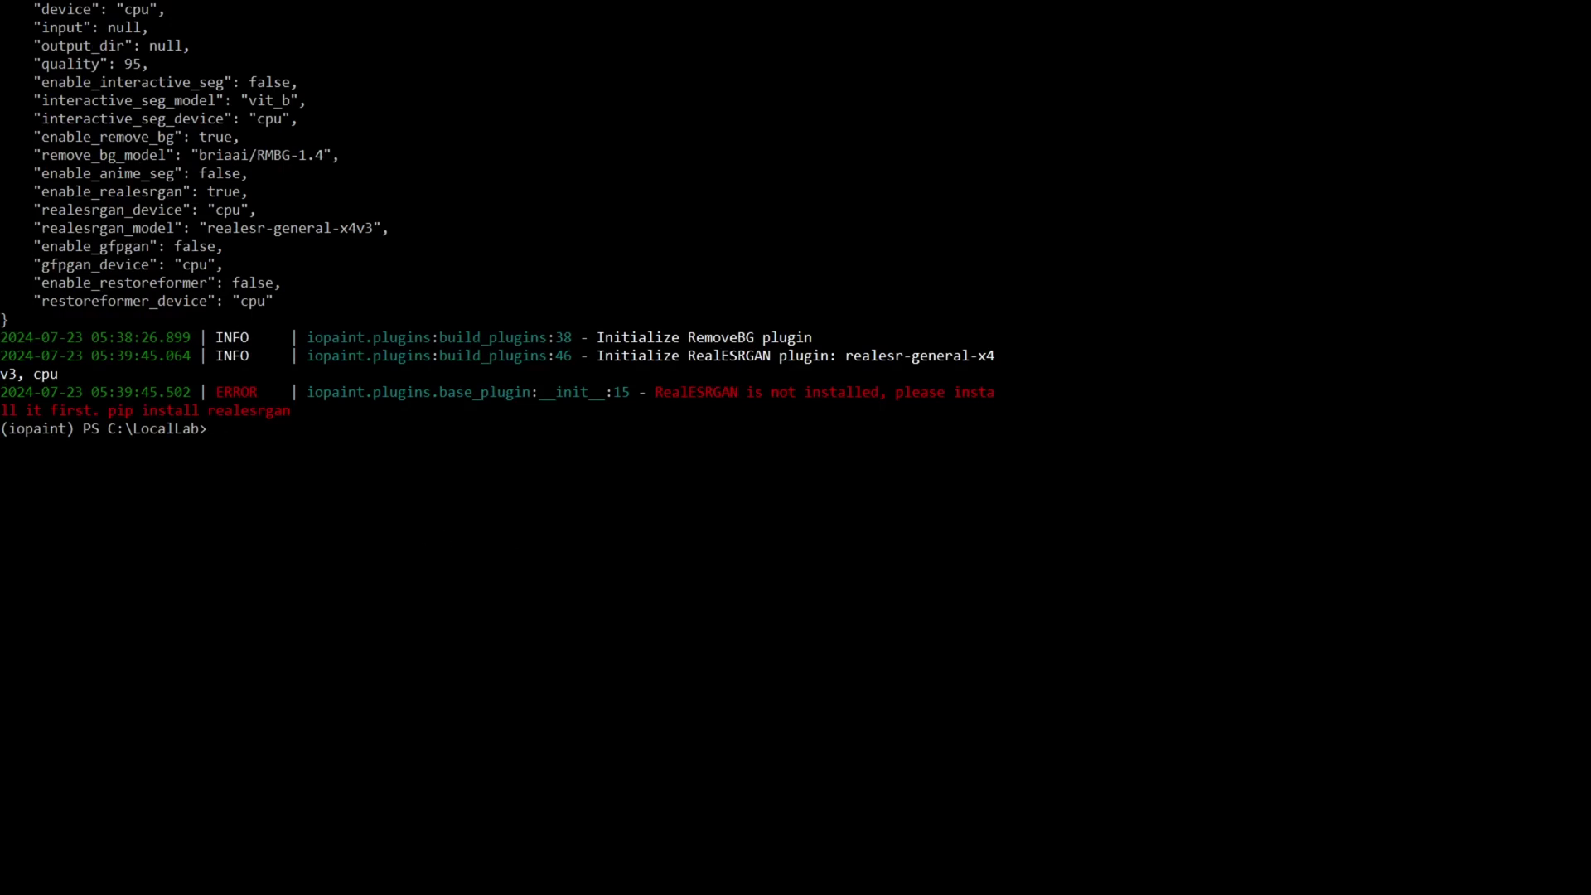
right_click(267, 444)
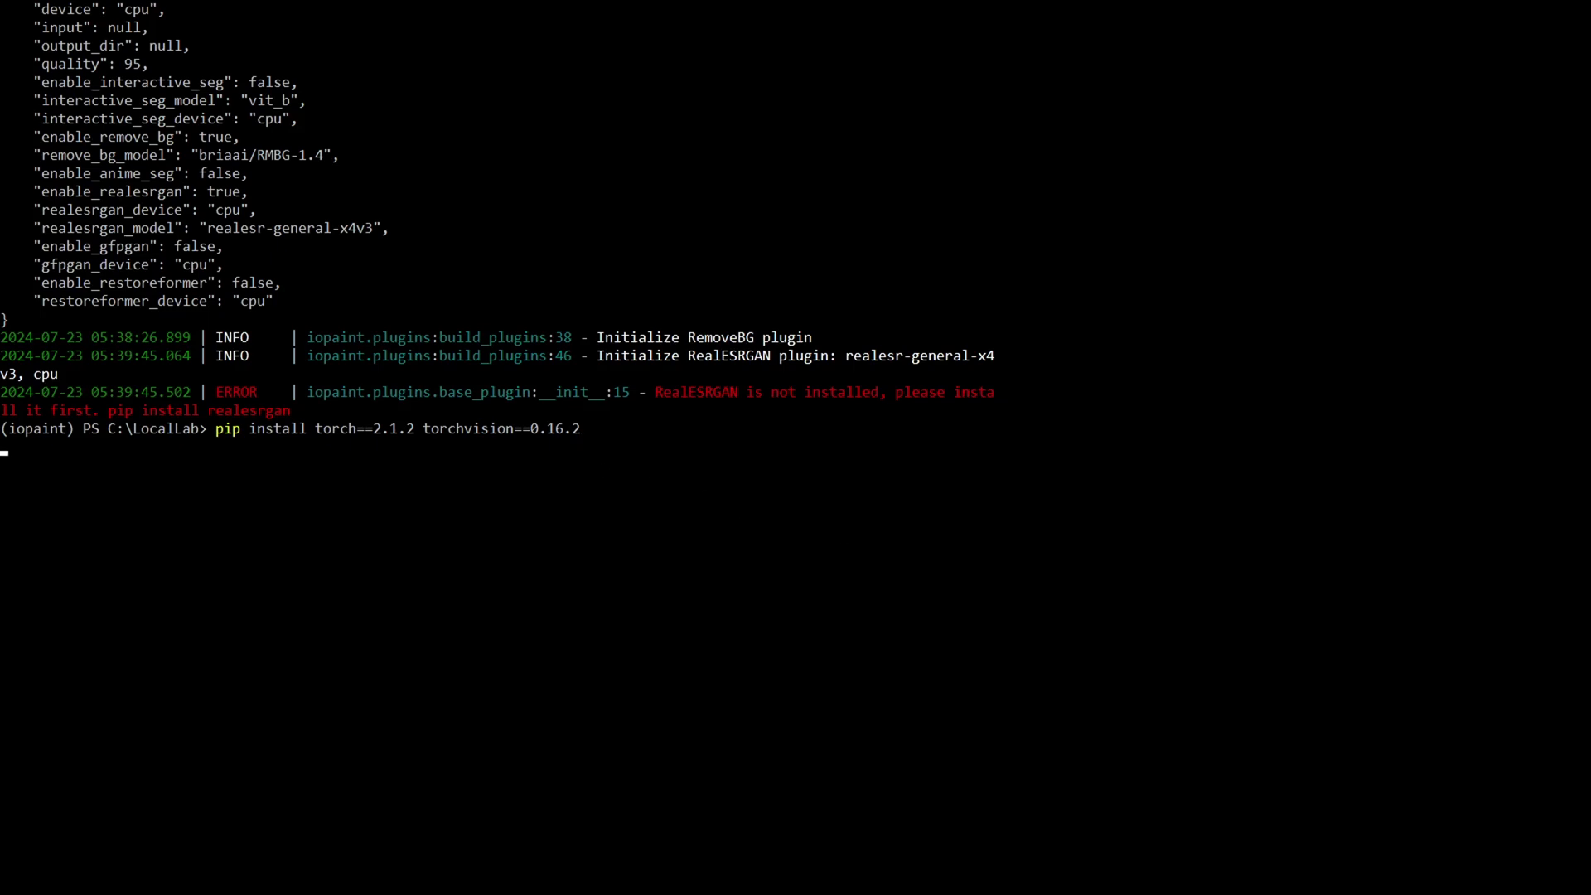
Step: Install torch 2.1.2 and torchvision 0.16.2, then relaunch IOPaint with both plugins enabled
key("Return")
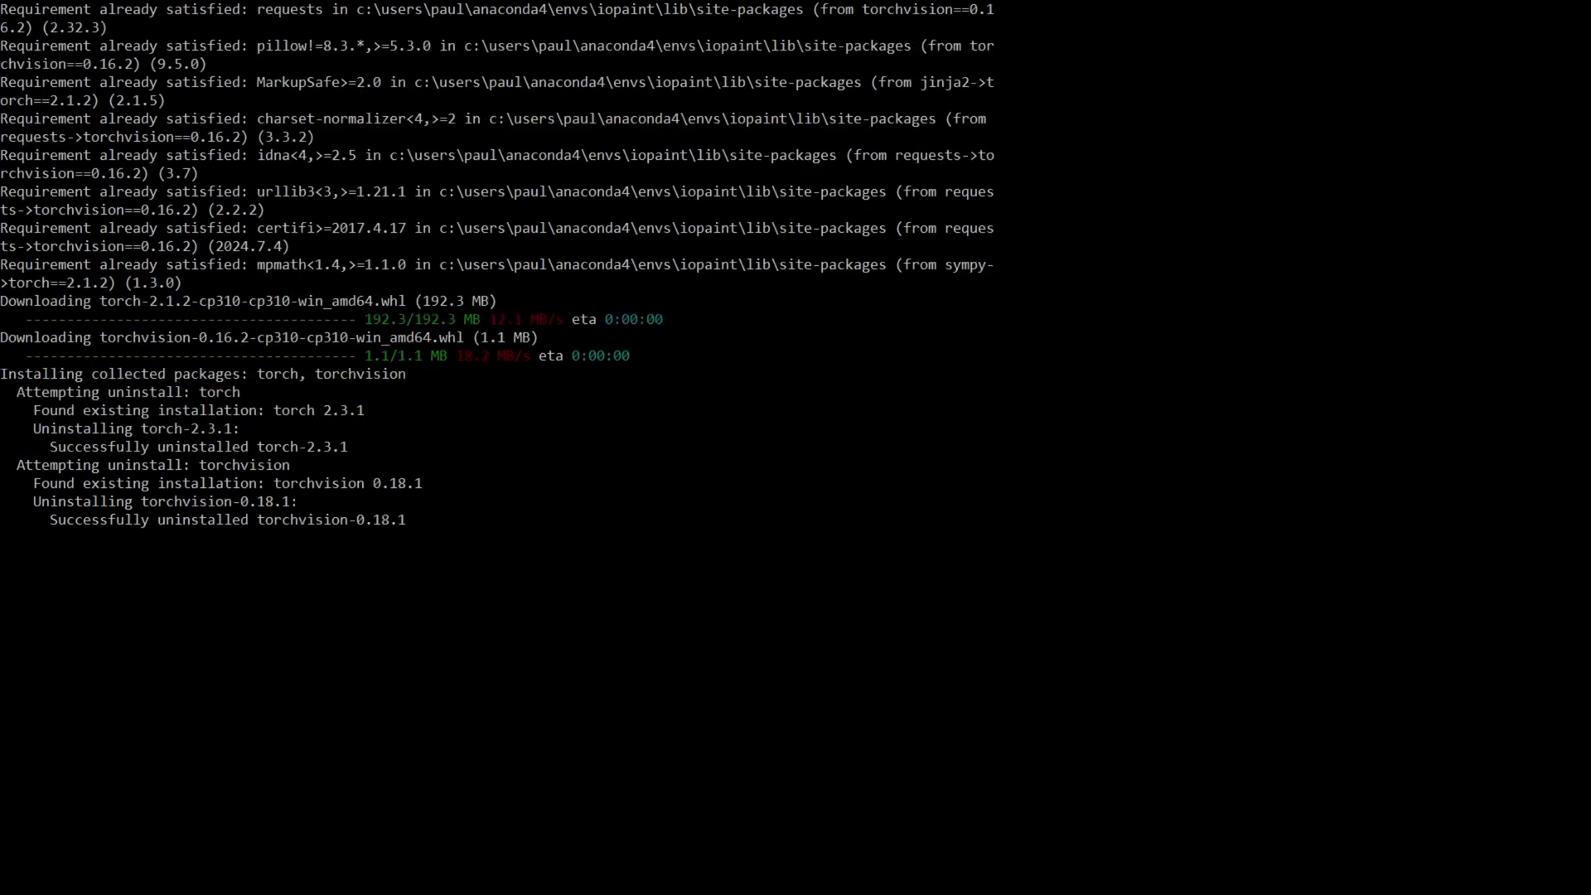
key("Up")
key("Up")
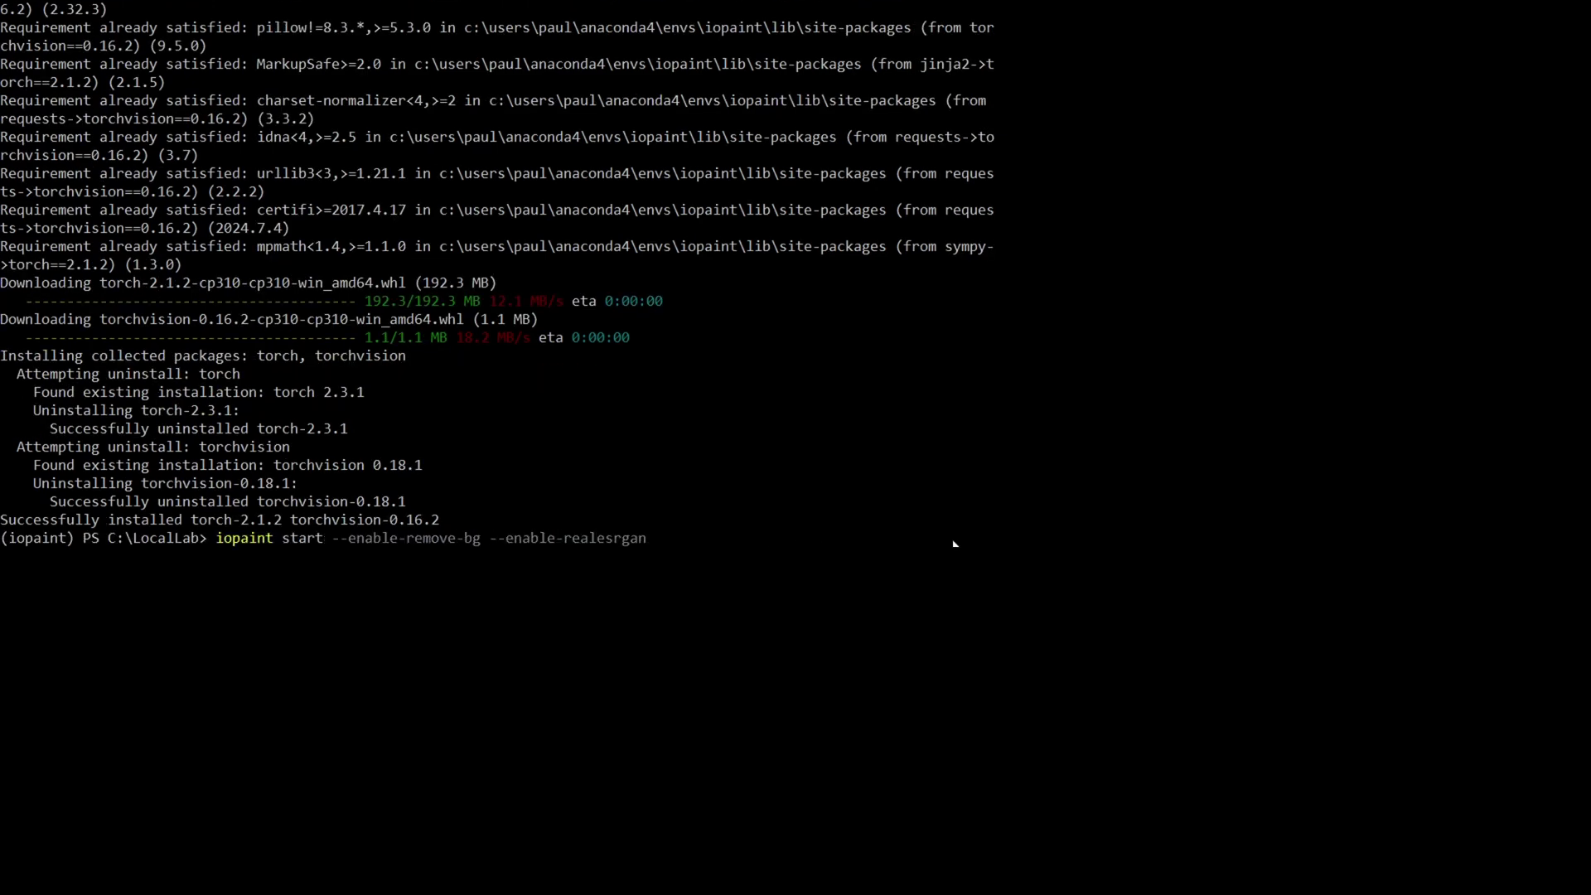
key("Return")
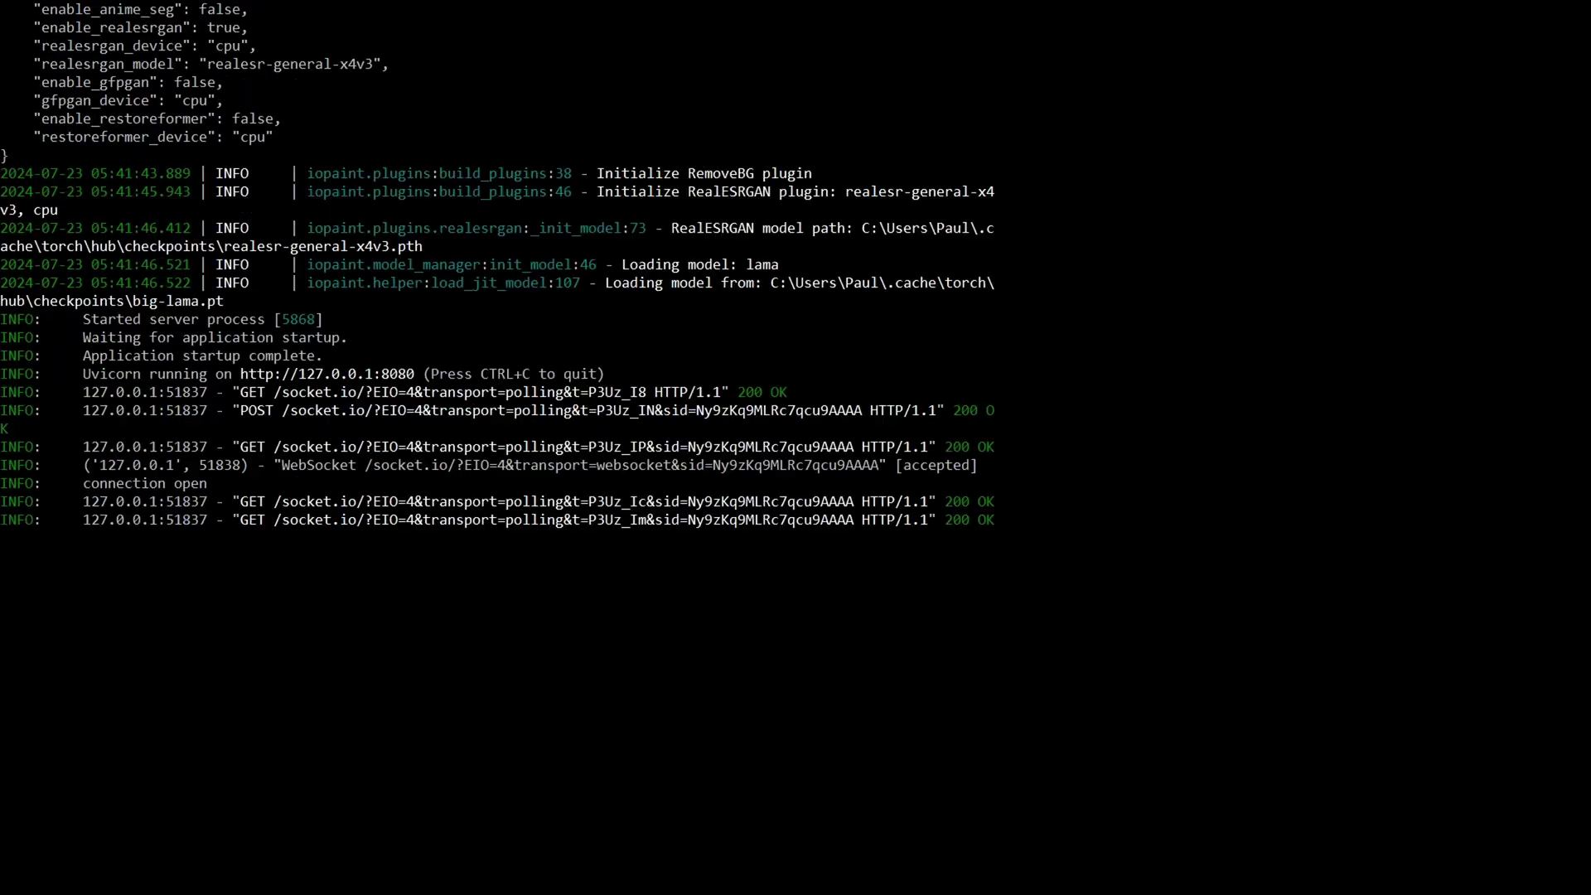
left_click_drag(235, 374, 413, 379)
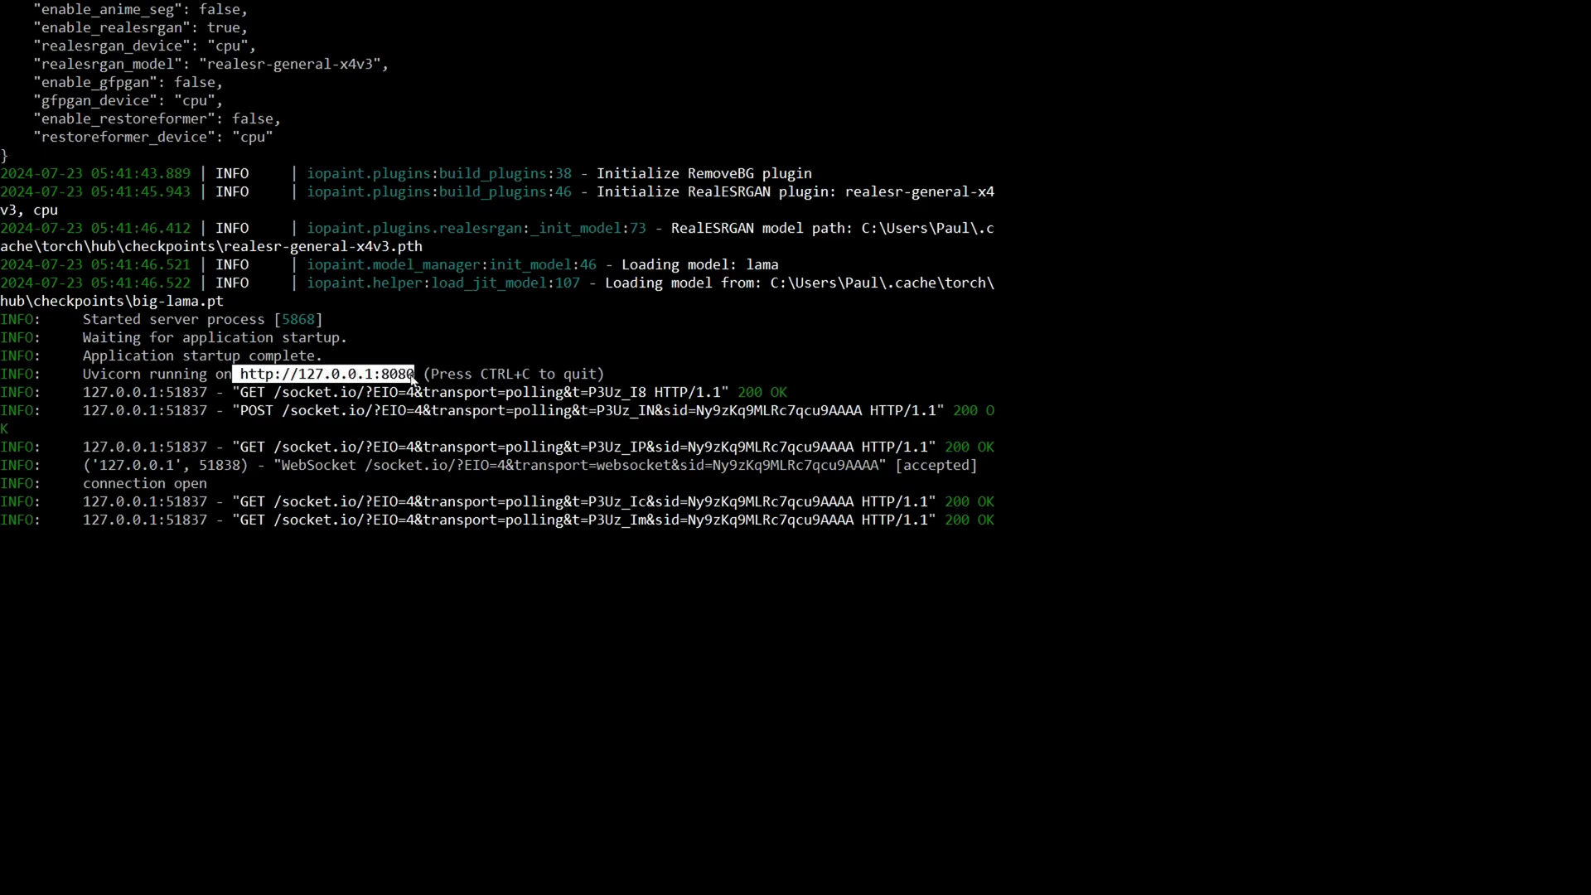
left_click(412, 375, "ctrl")
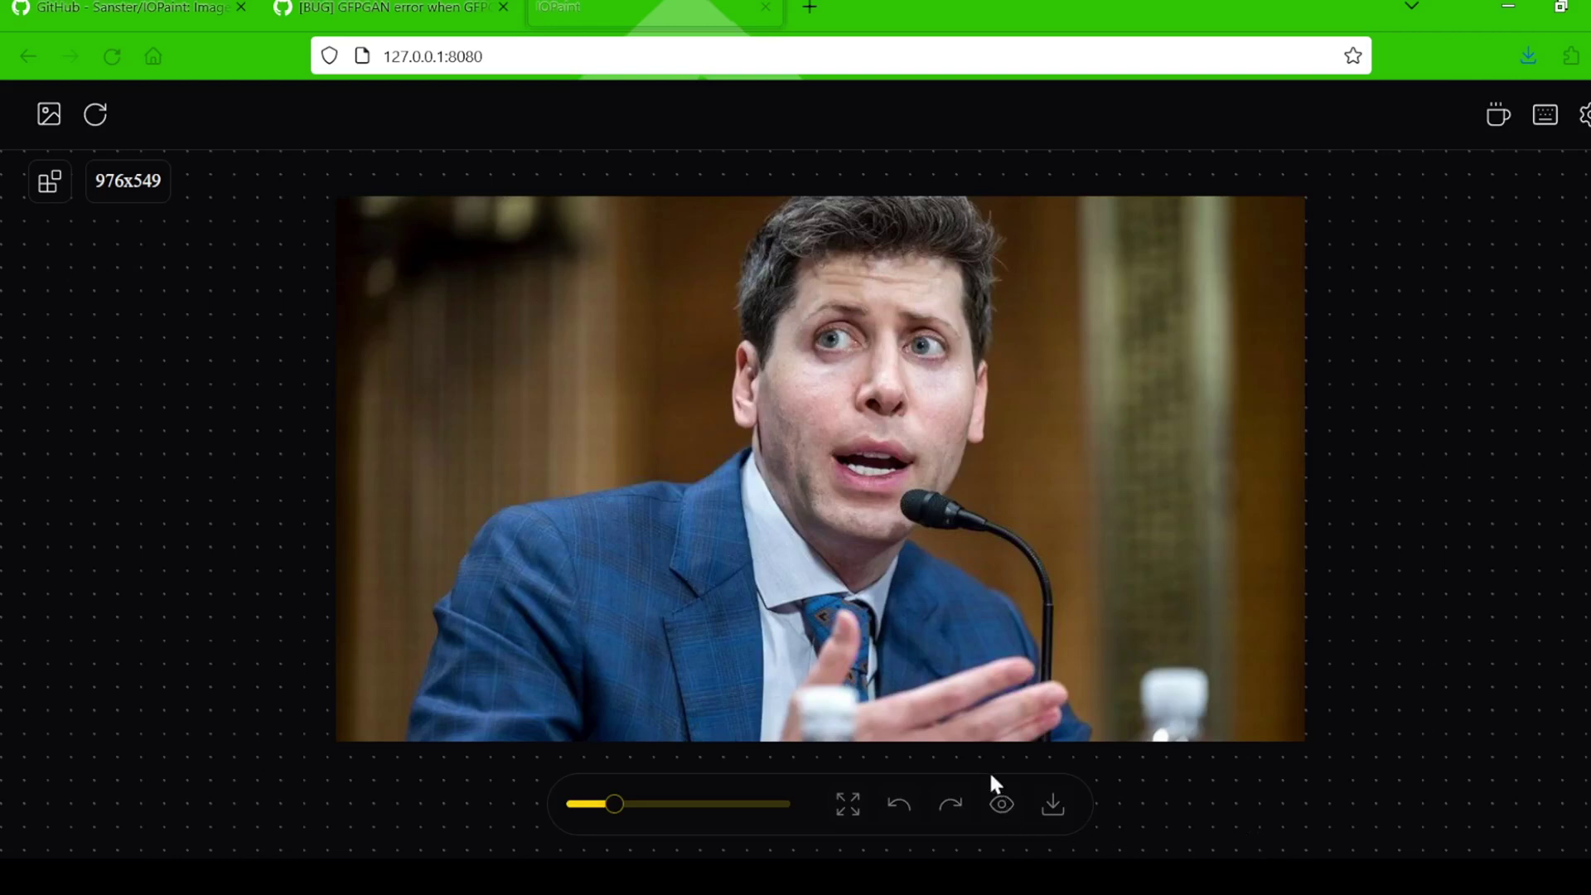
Step: Brush over the microphone and the water bottle at lower right to inpaint them away
mouse_move(898, 504)
left_mouse_down()
mouse_move(968, 518)
mouse_move(1017, 557)
mouse_move(1049, 671)
left_mouse_up()
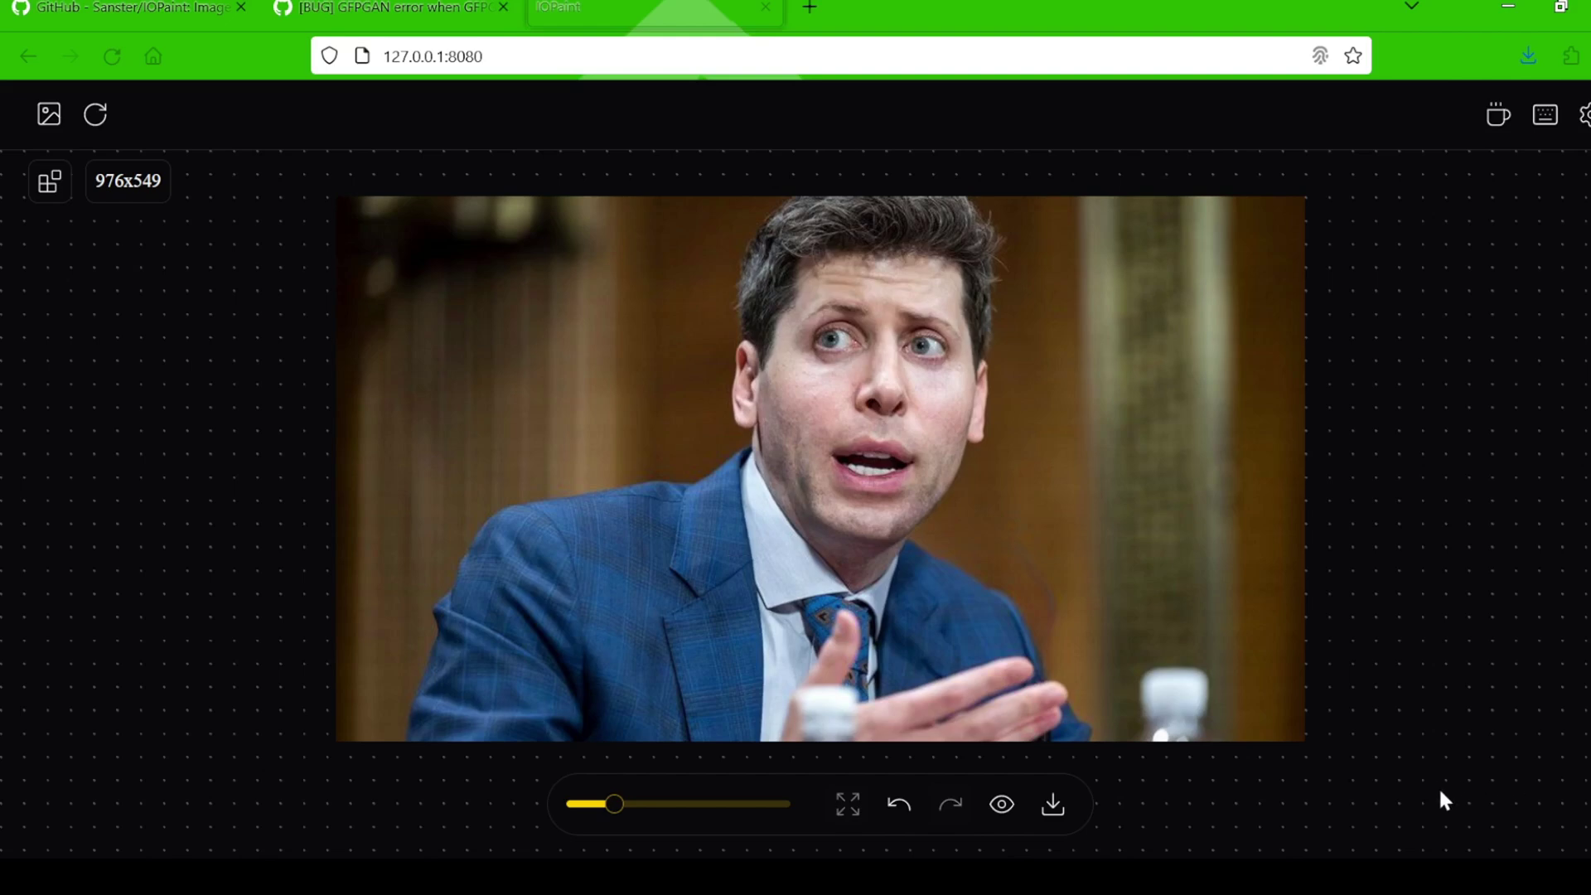
mouse_move(1157, 682)
left_mouse_down()
mouse_move(1202, 696)
mouse_move(1156, 716)
mouse_move(1185, 729)
left_mouse_up()
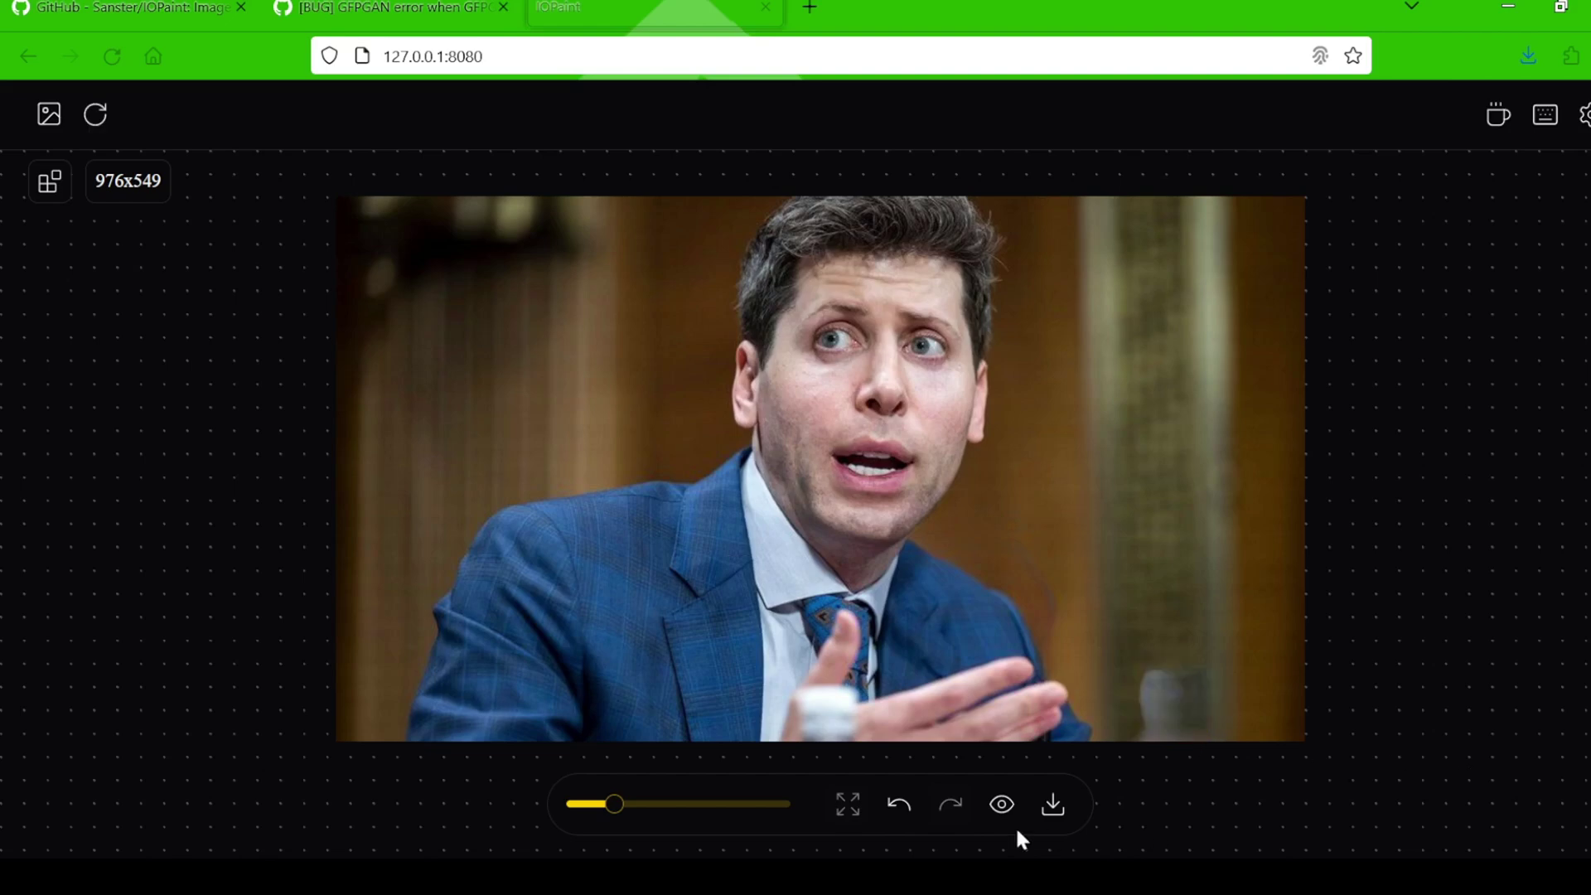
left_click(890, 804)
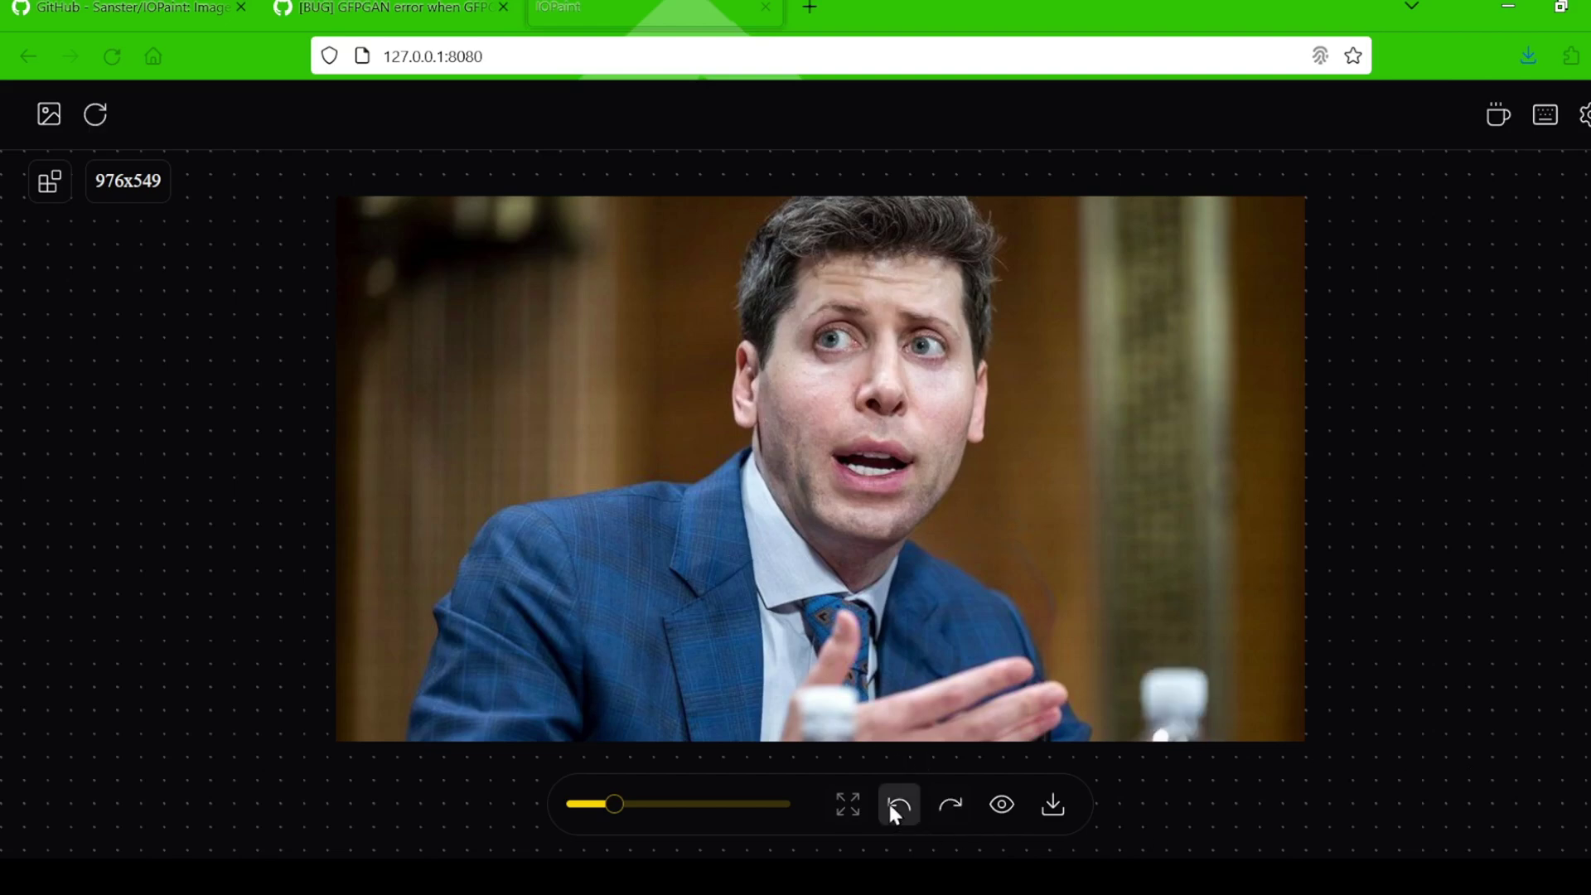
left_click(890, 804)
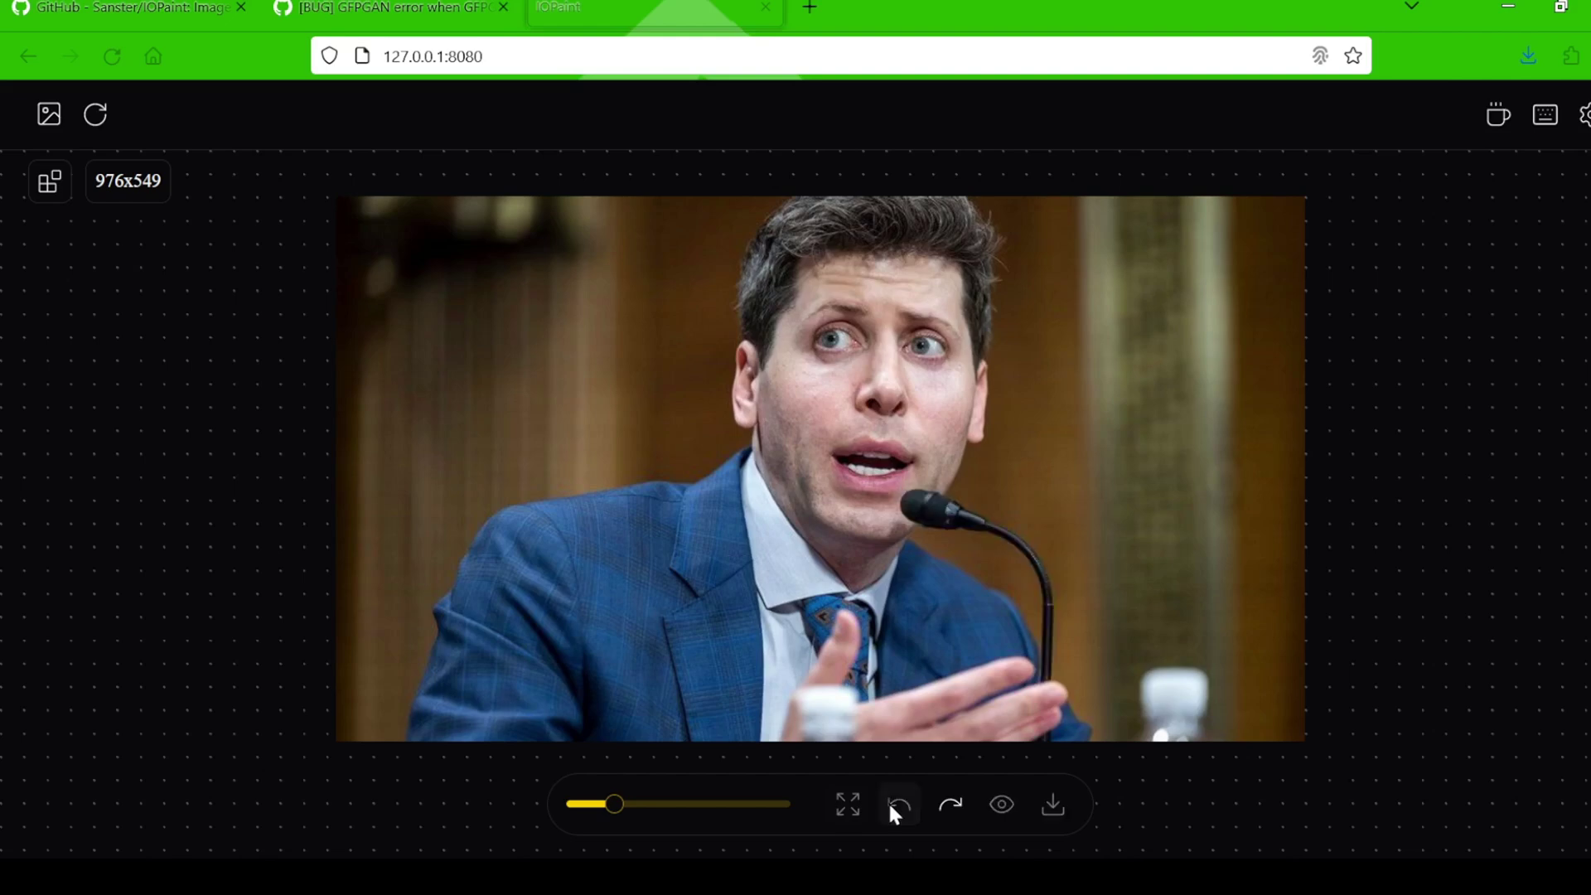
left_click(949, 805)
left_click(948, 805)
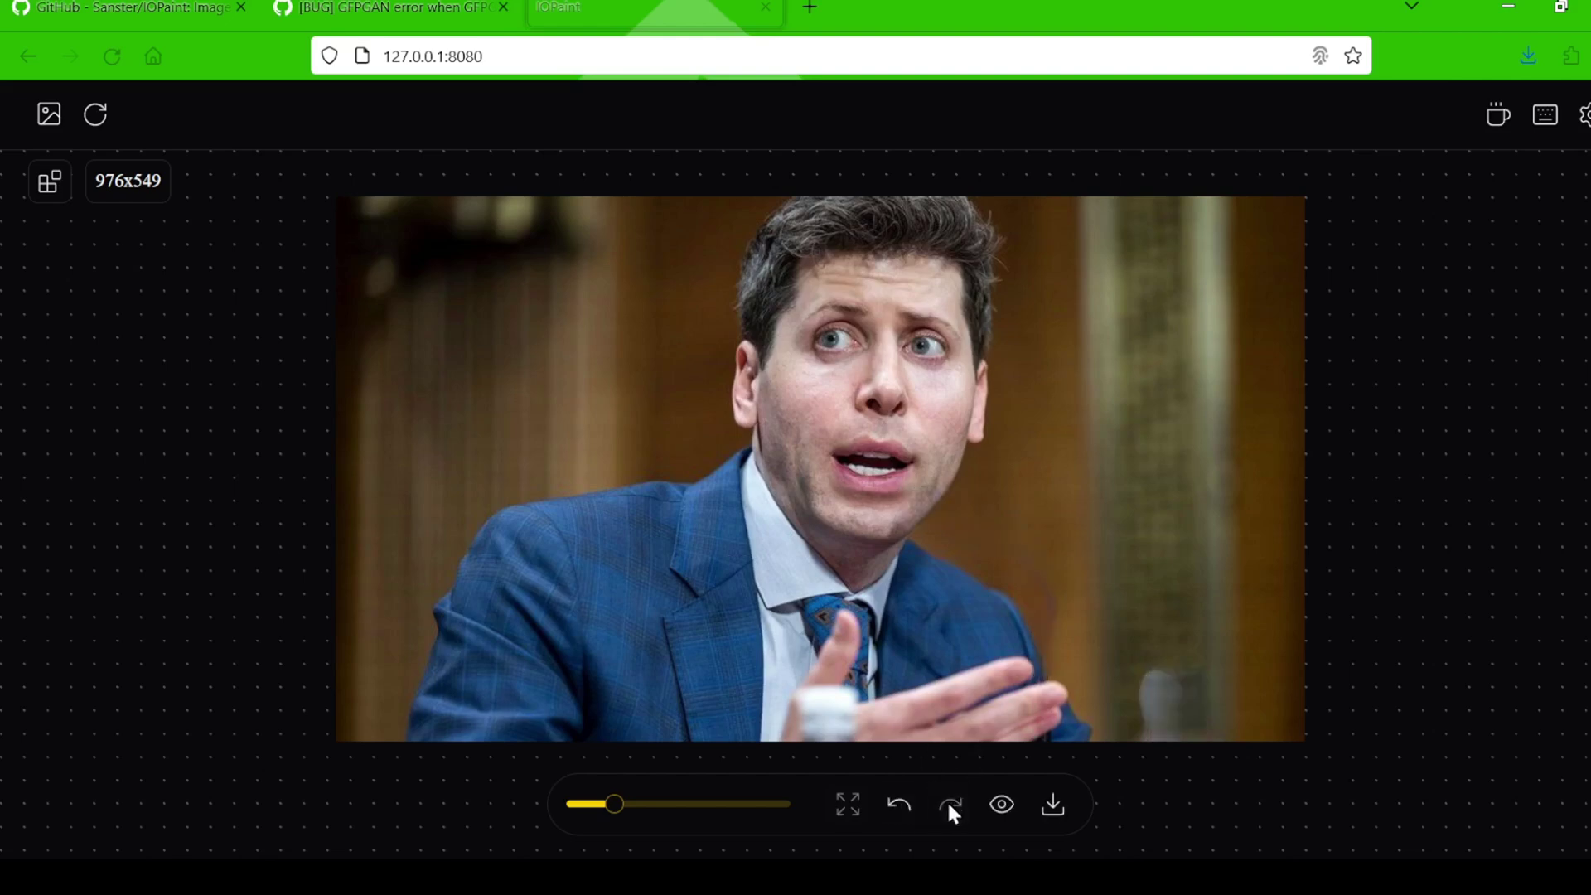
left_click(1006, 803)
left_click(1006, 803)
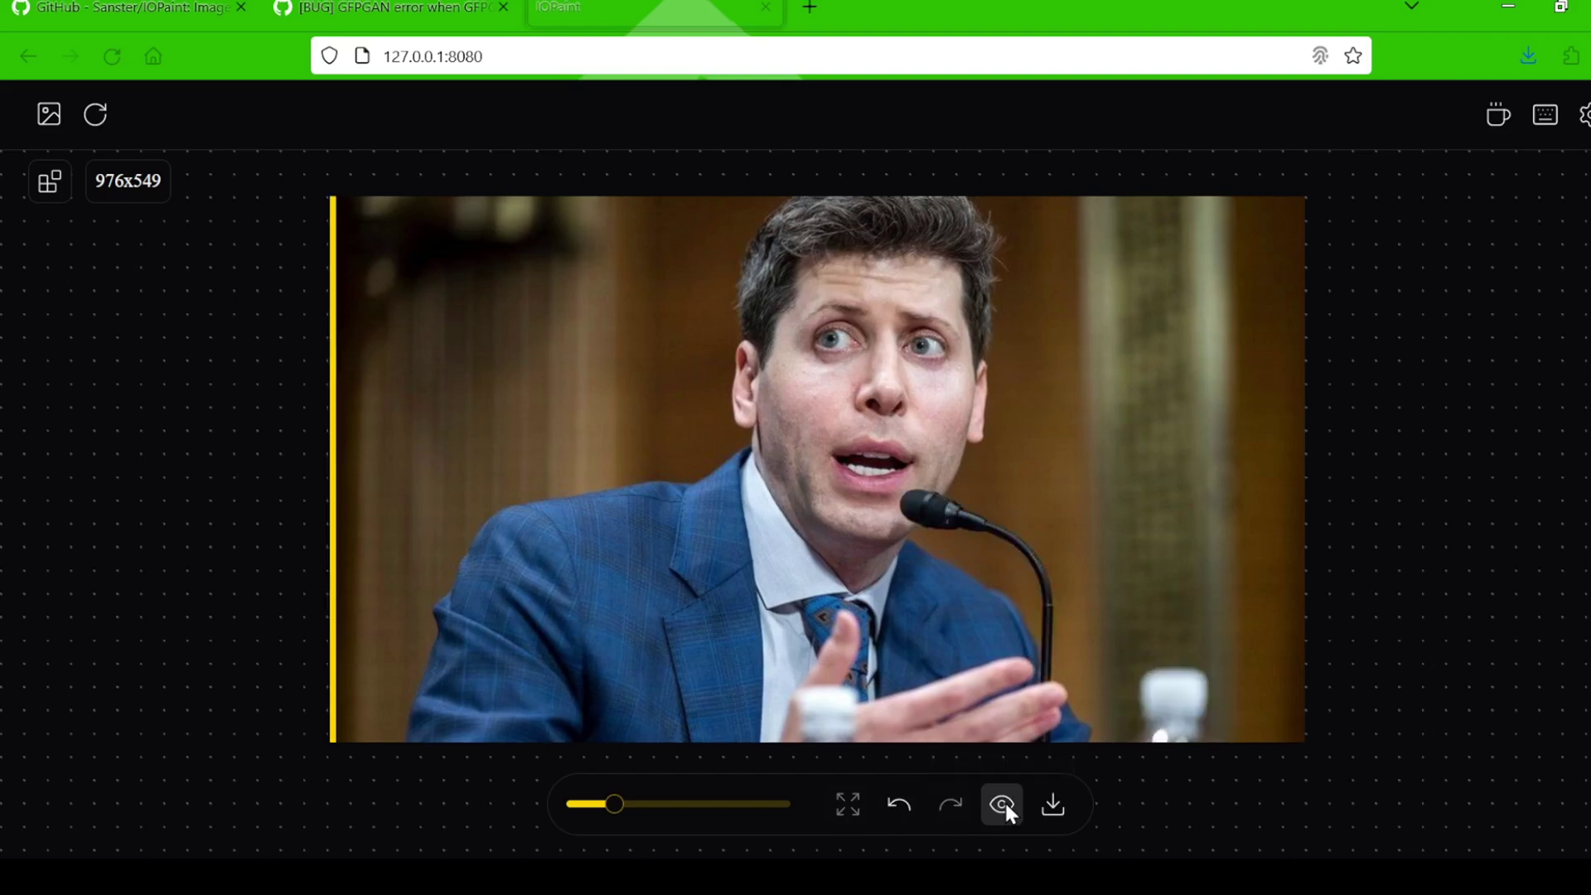
left_click(1006, 803)
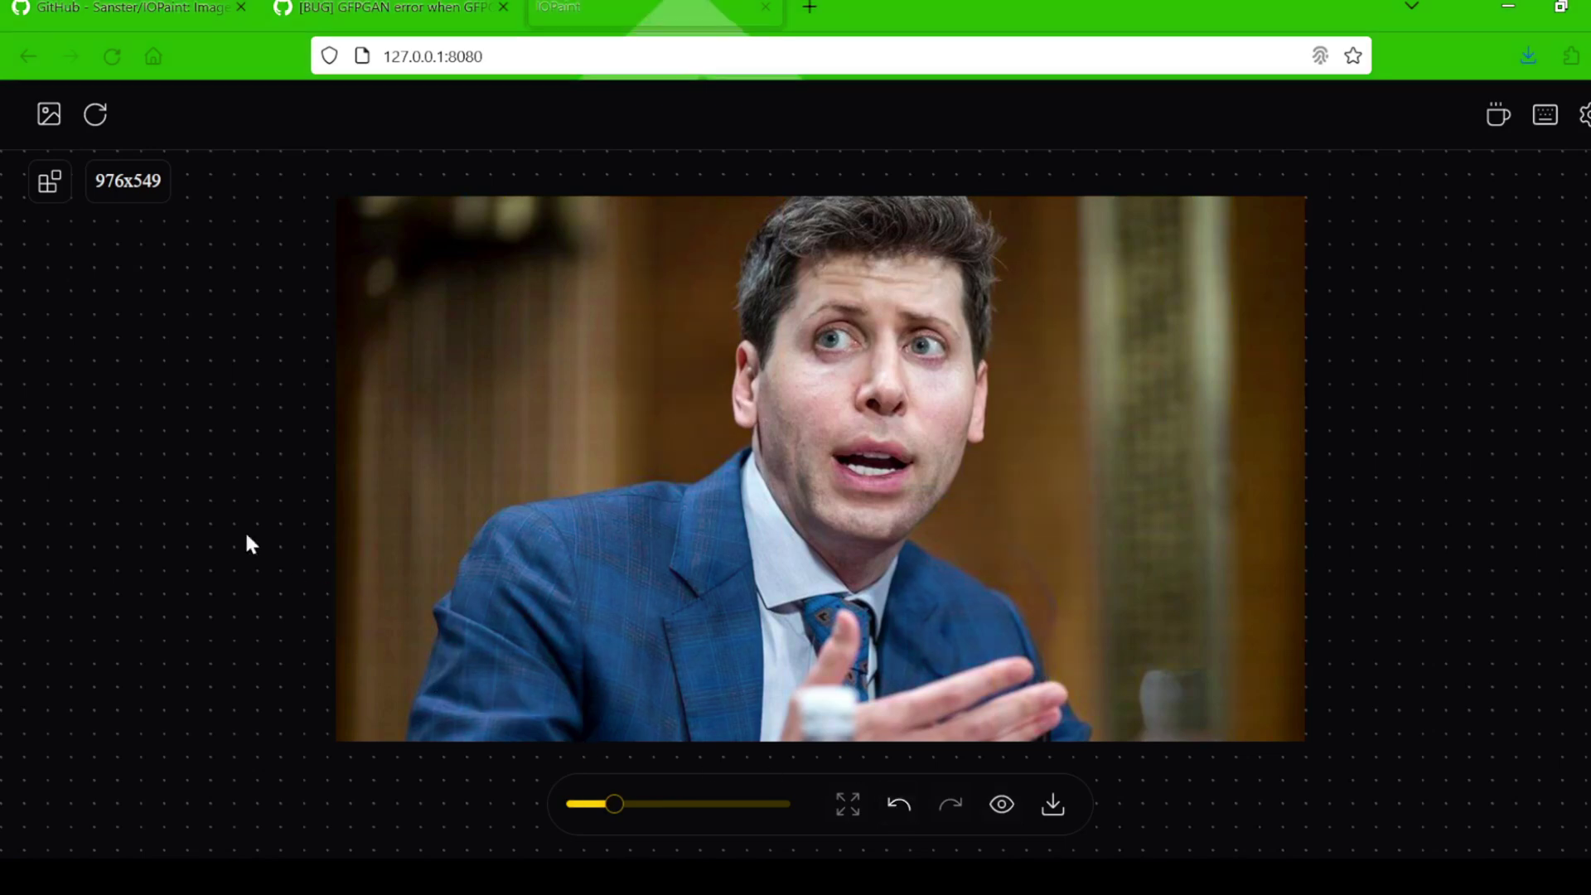
Step: Run RemoveBG's Remove Background on the portrait and compare the cutout with the original
left_click(47, 194)
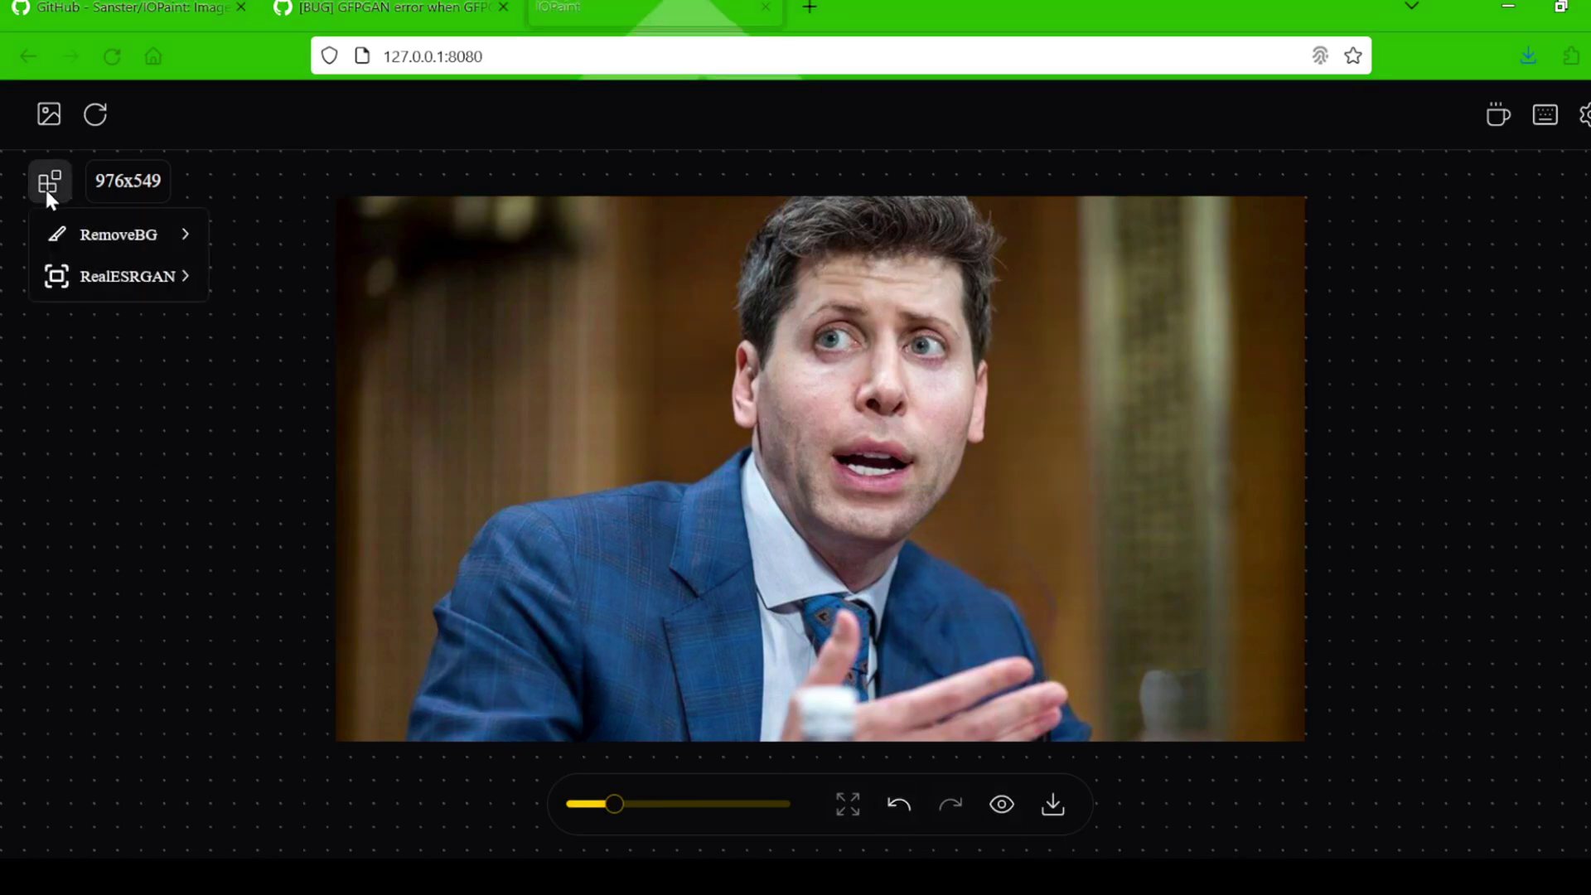
mouse_move(70, 232)
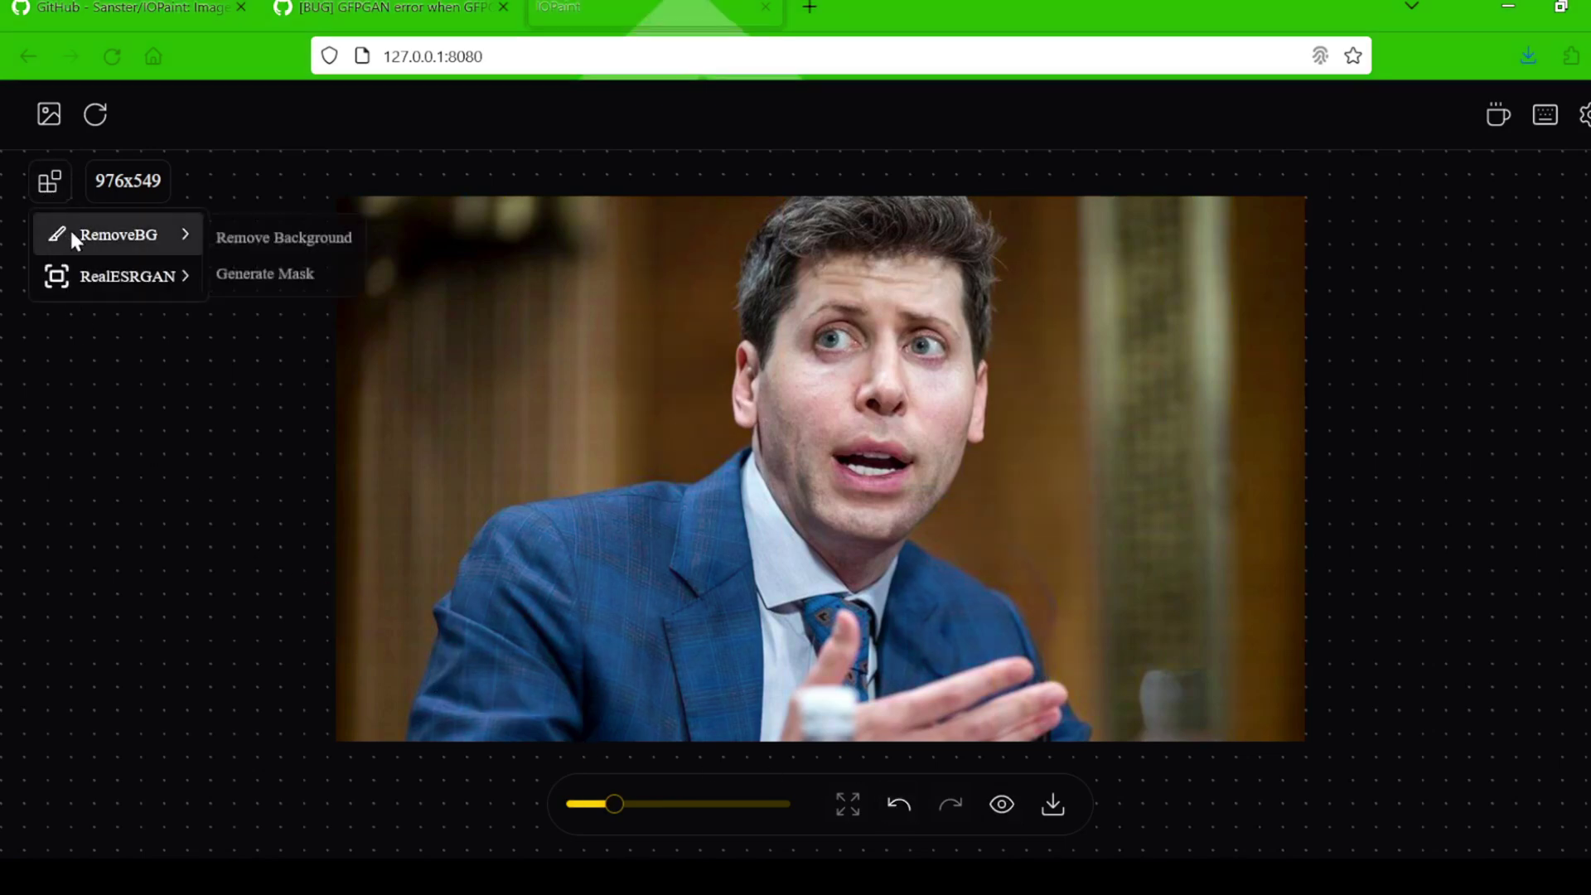
left_click(266, 246)
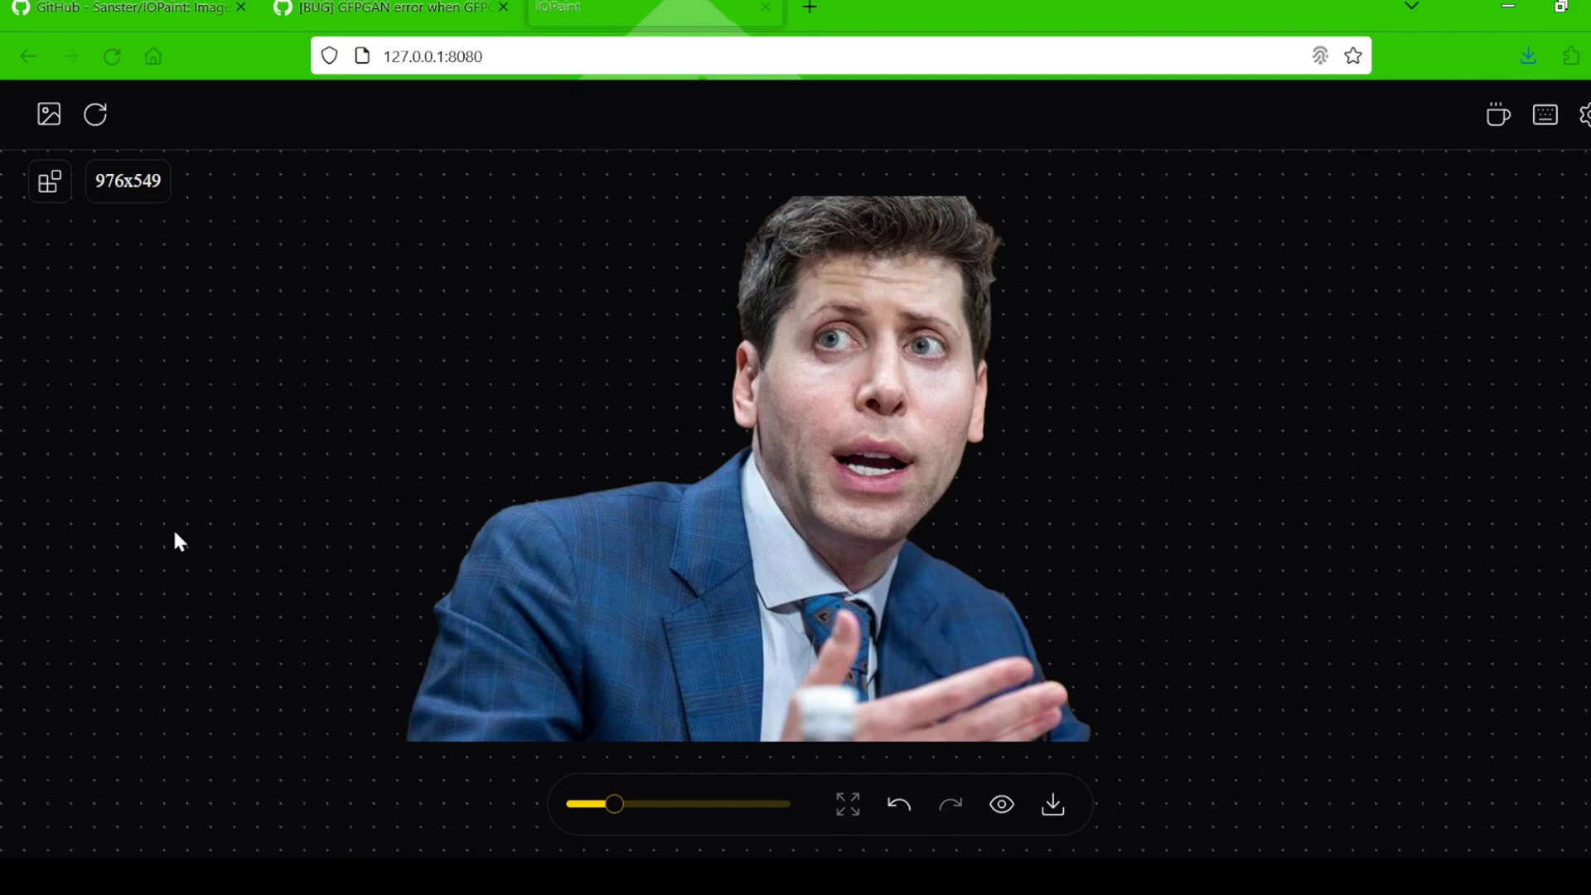
left_click(1003, 817)
Step: Upscale the cutout with RealESRGAN to 1952x1098, compare against the original, and save it
left_click(49, 181)
mouse_move(96, 282)
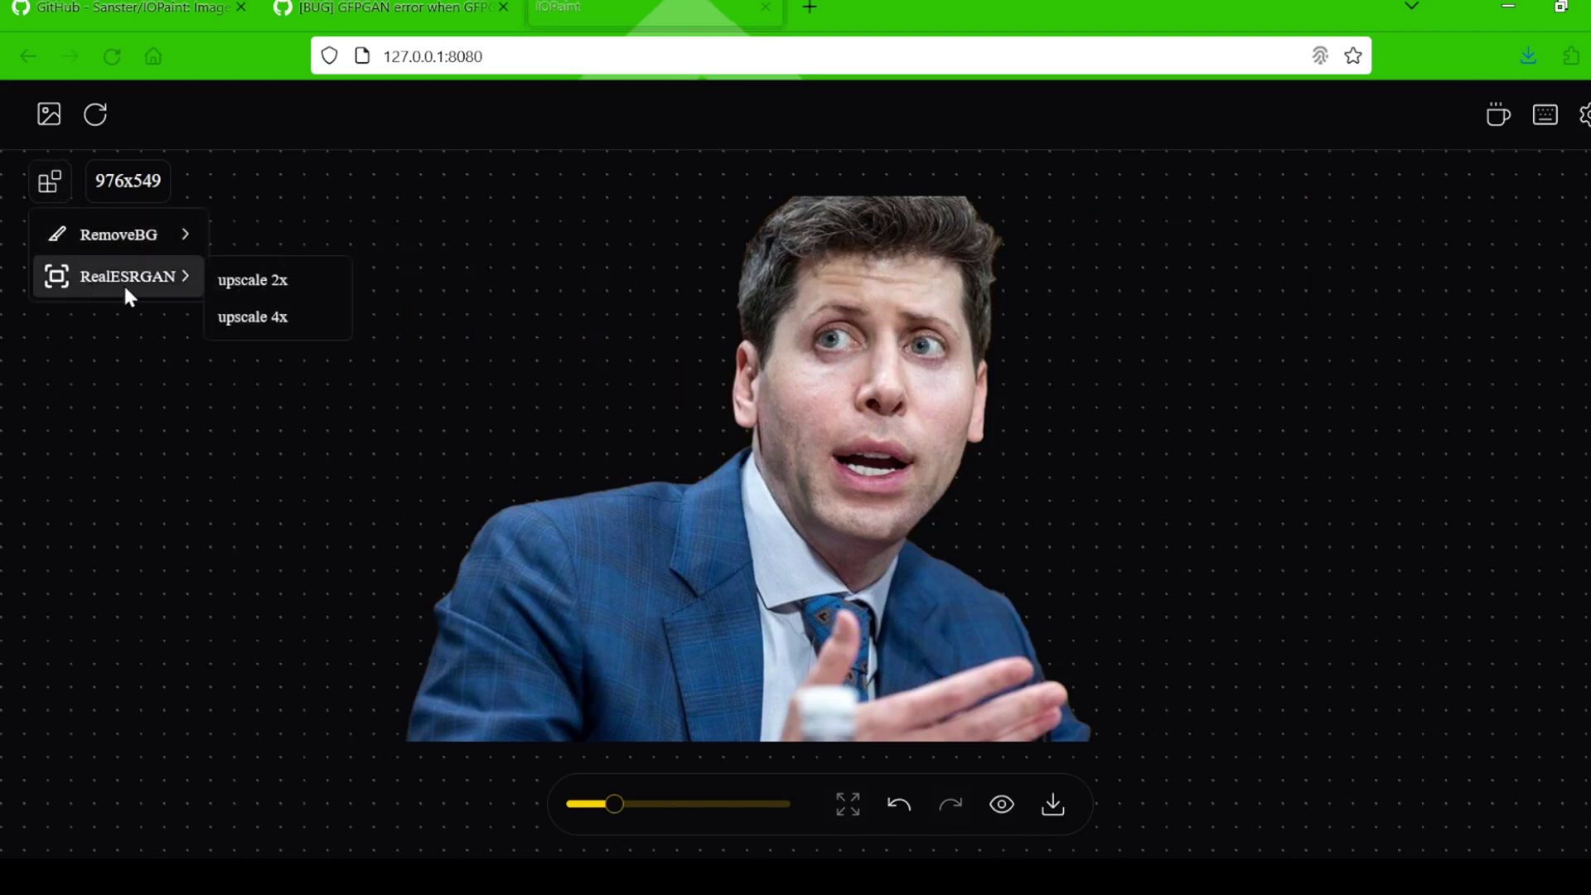
left_click(279, 317)
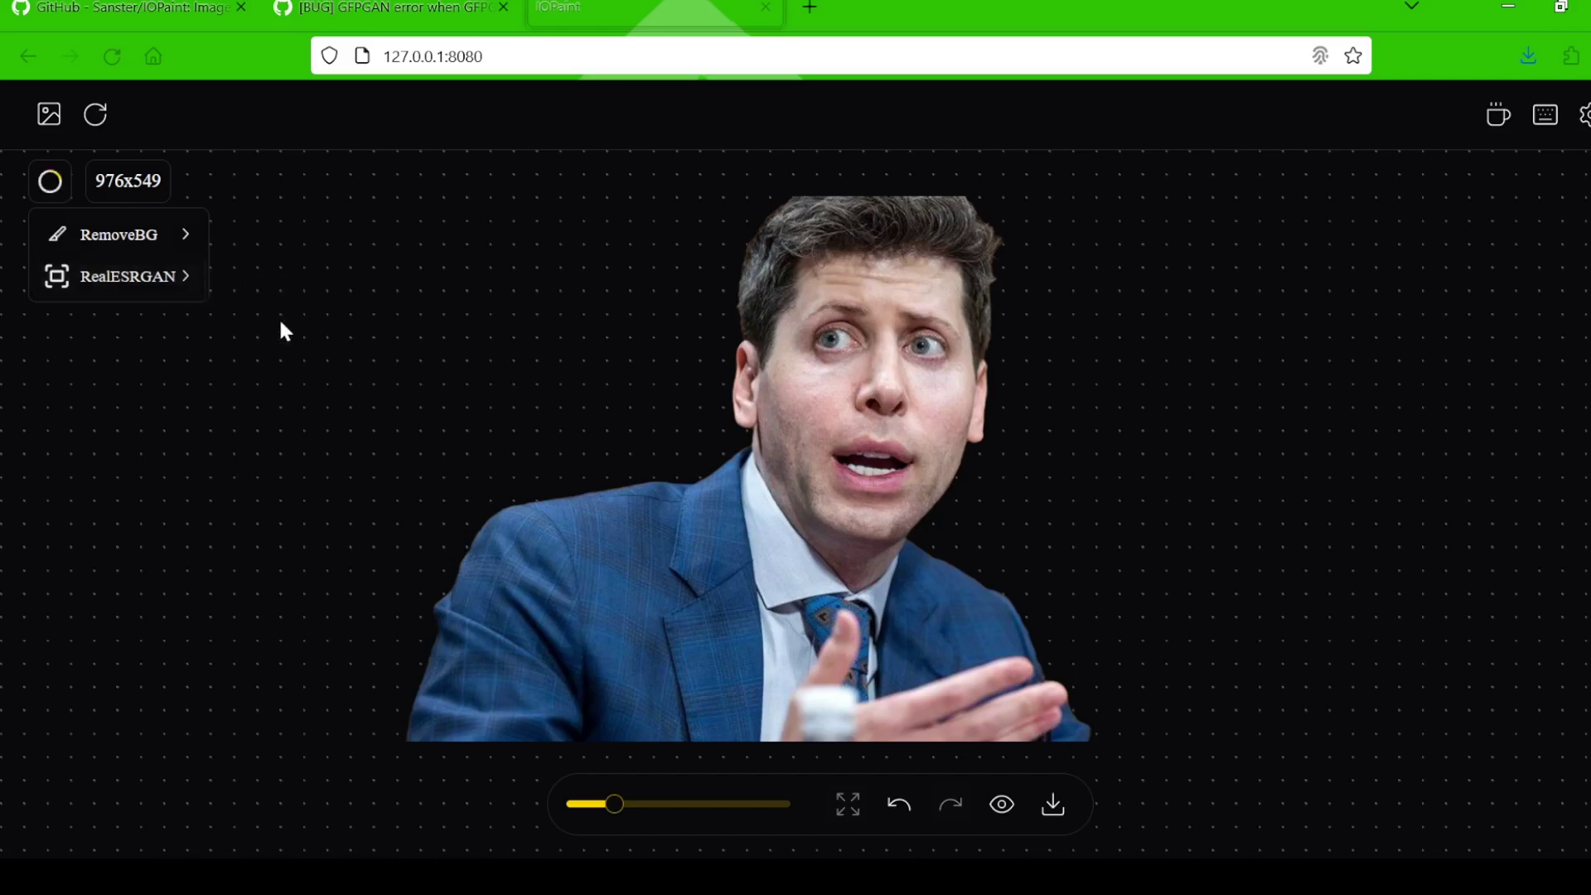
left_click(1005, 813)
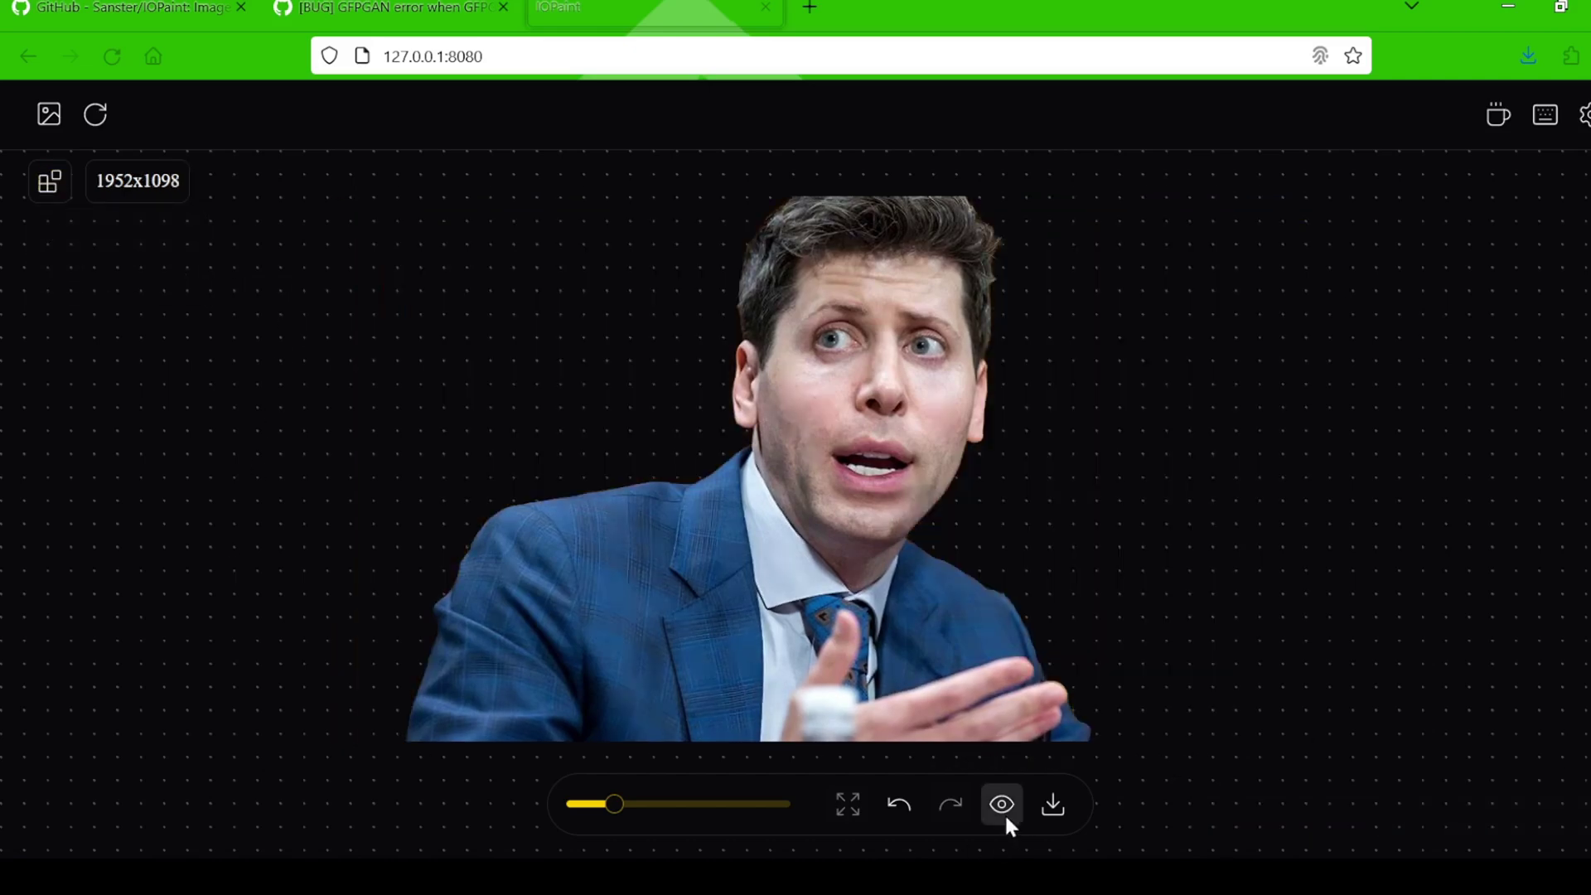
left_click(1004, 813)
left_click(1051, 806)
Step: Review the Plugins settings, keeping briaai/RMBG-1.4 and checking RealESRGAN's model options
left_click(1584, 120)
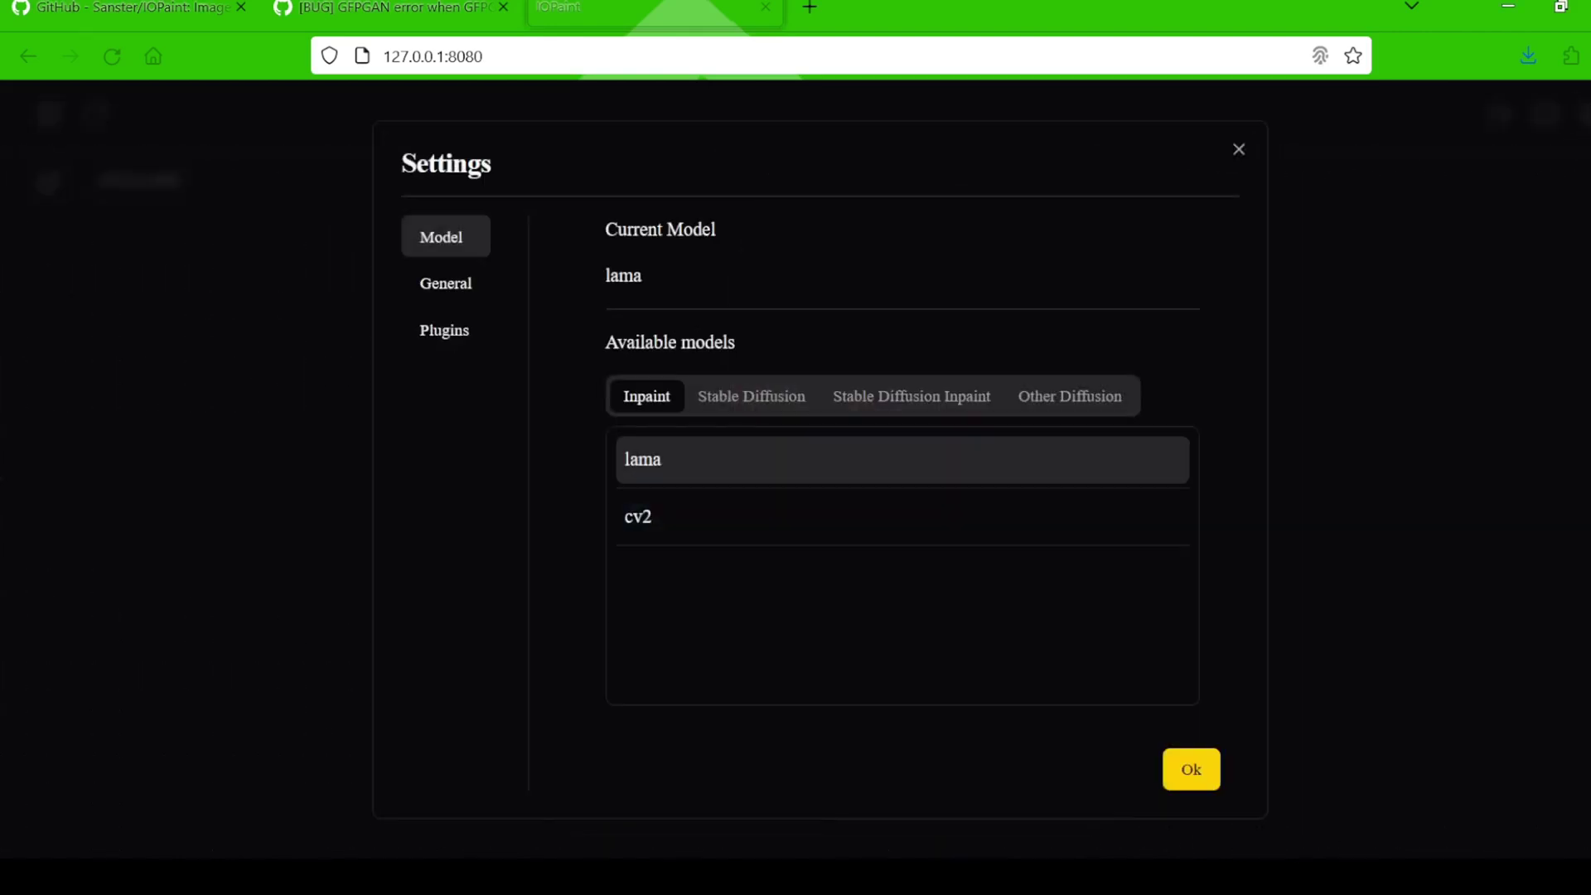
left_click(447, 343)
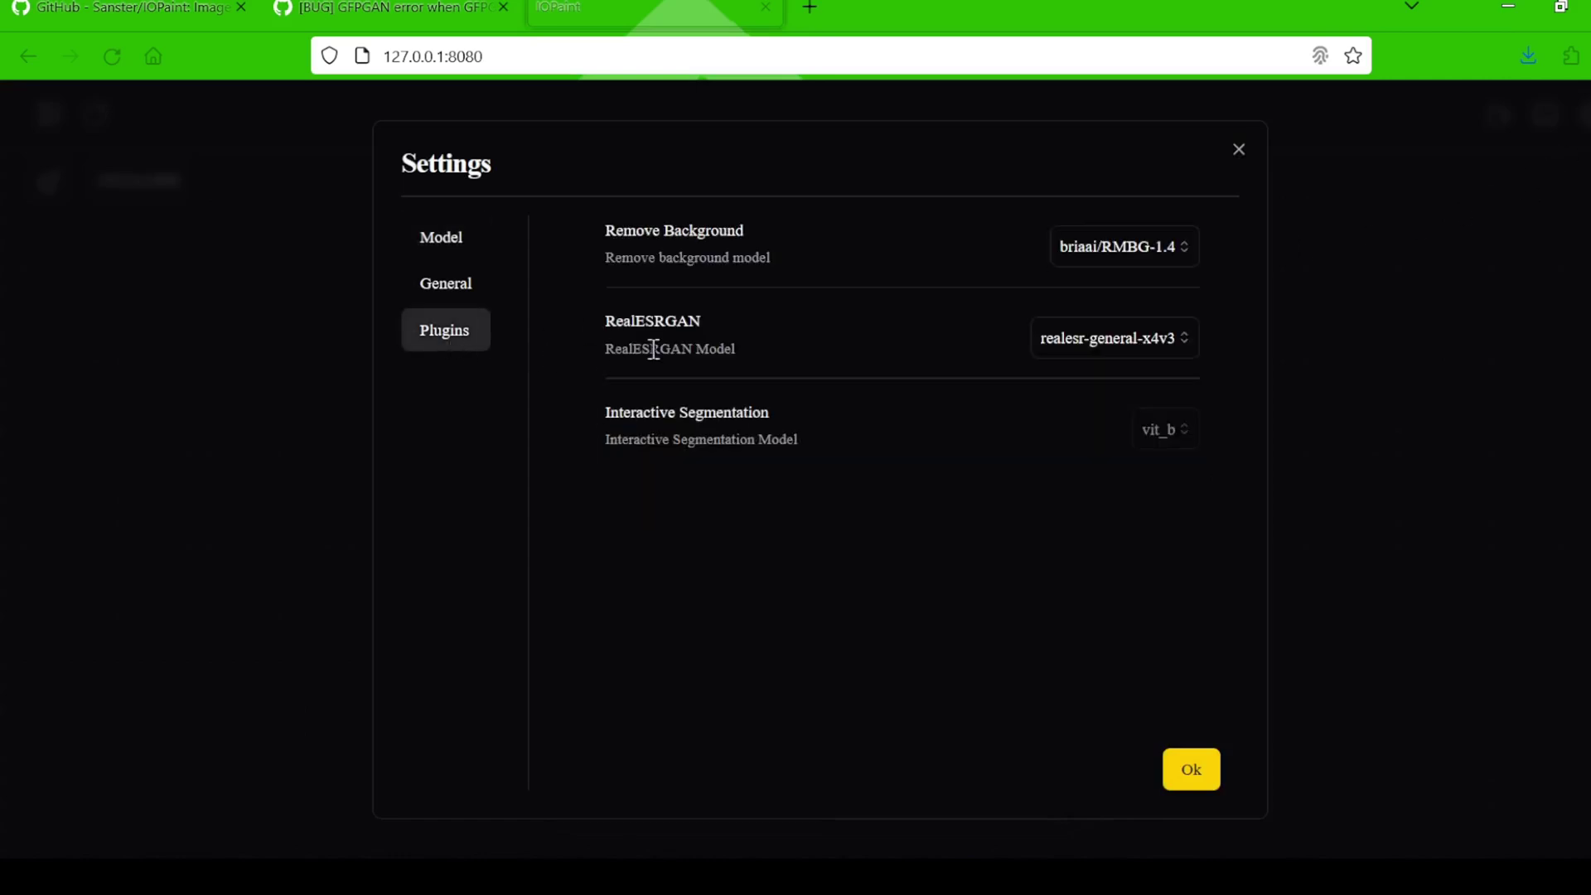
left_click(1119, 251)
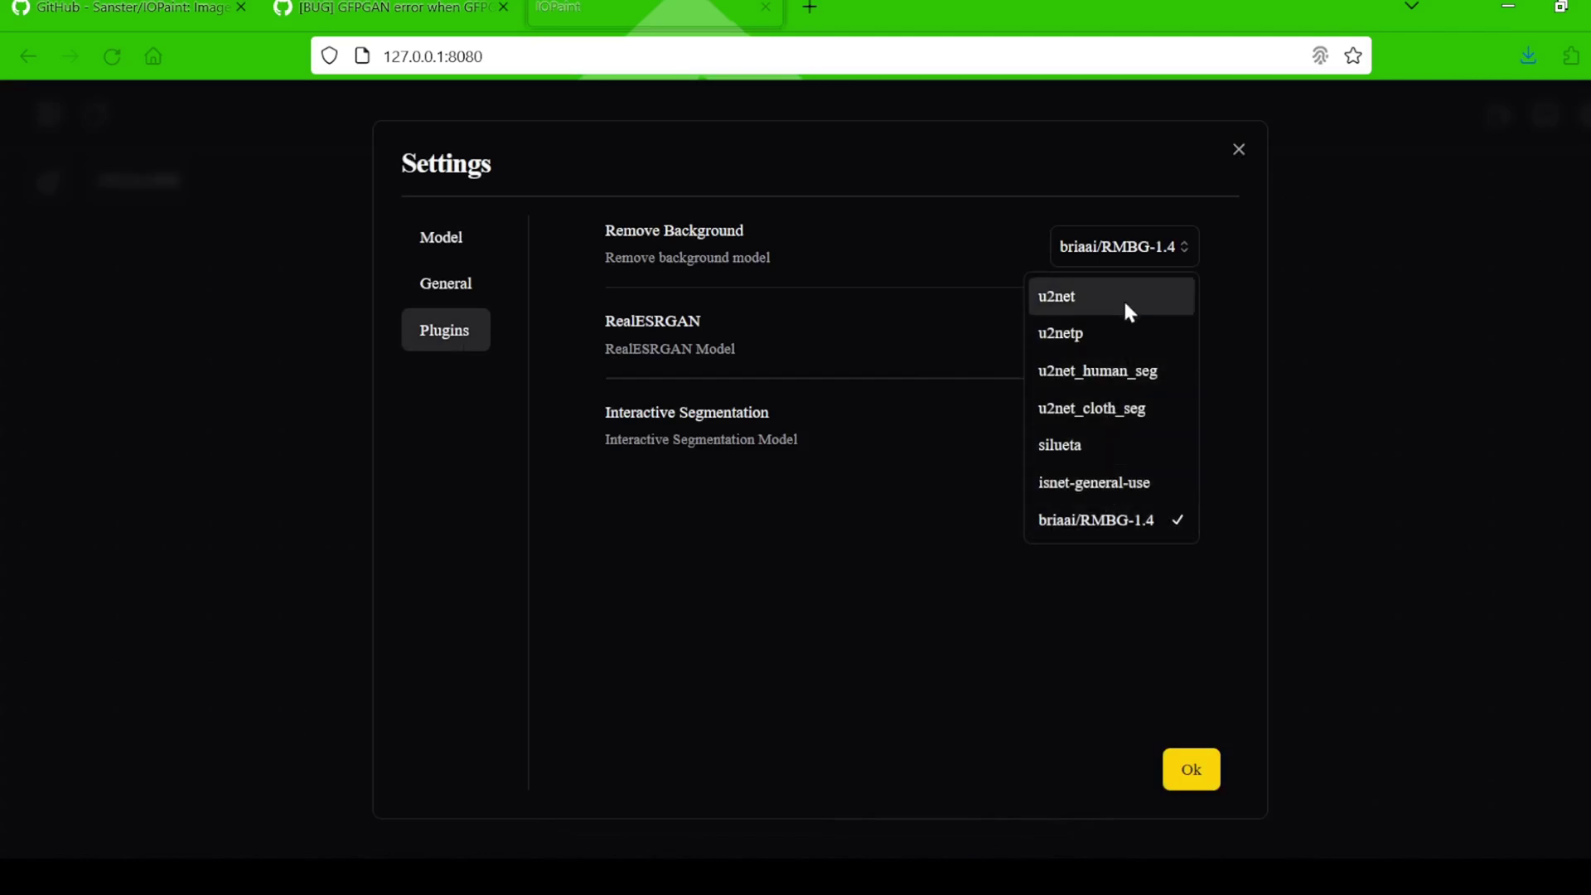
left_click(1219, 308)
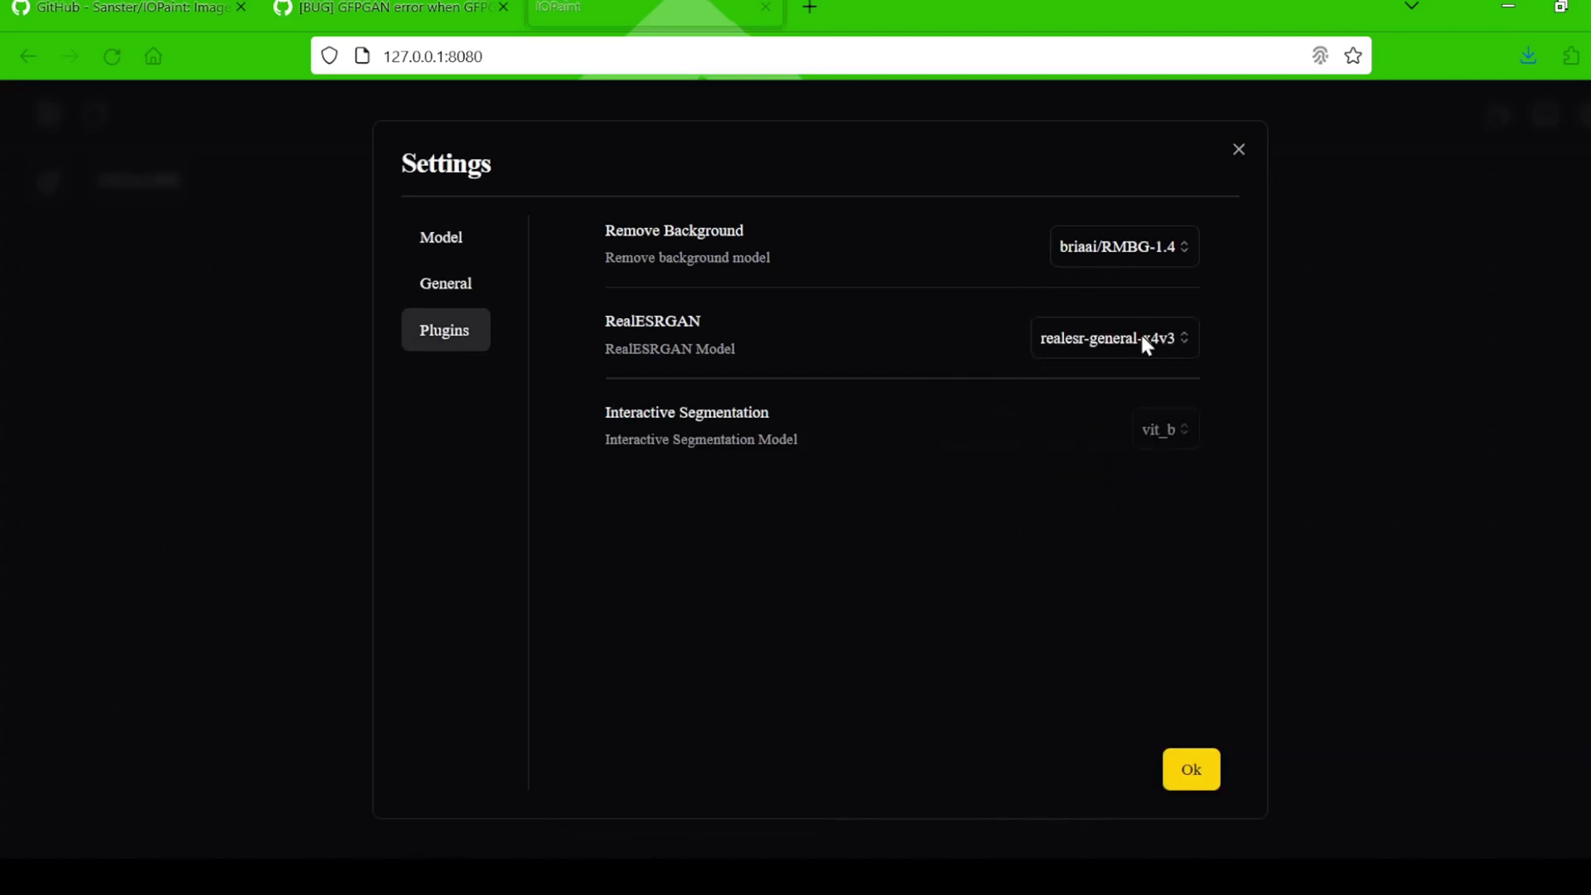